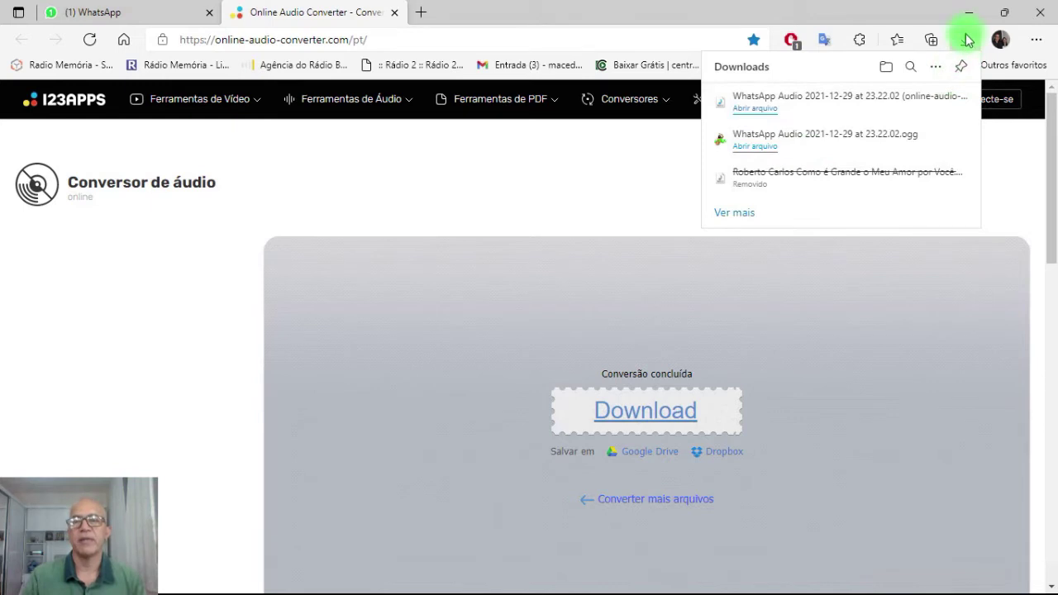
# - Dismiss the download list, minimise the browser and switch to Sound Forge 9.0
pyautogui.click(965, 43)
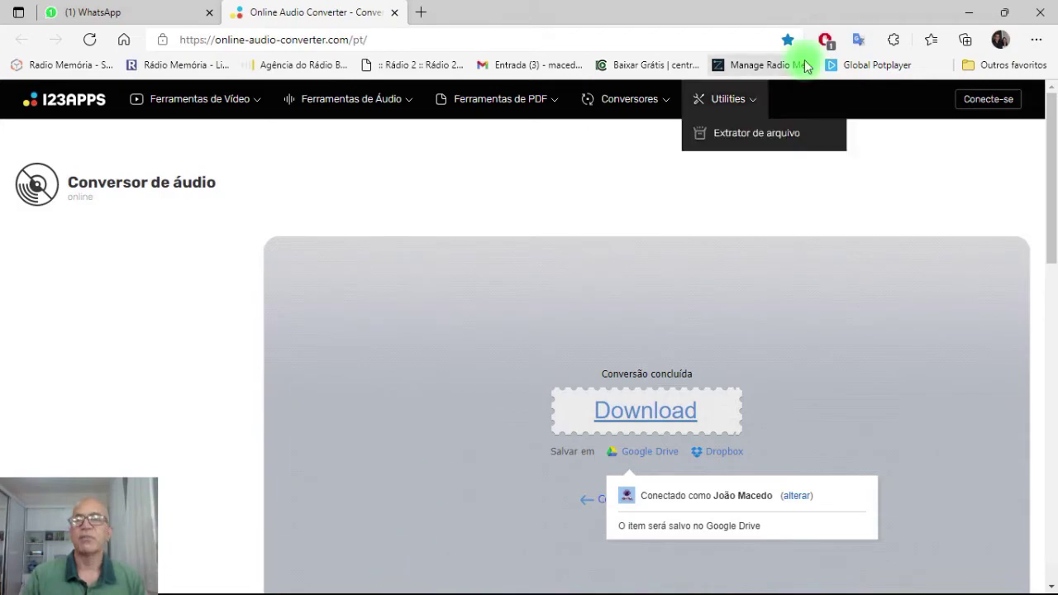
pyautogui.click(958, 16)
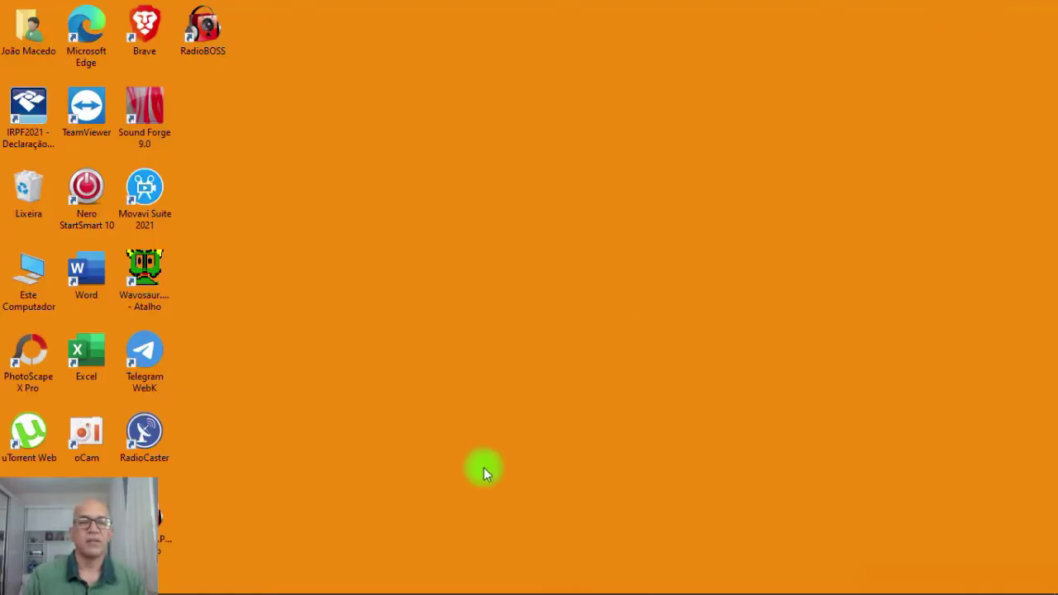
pyautogui.moveTo(452, 589)
pyautogui.click(485, 584)
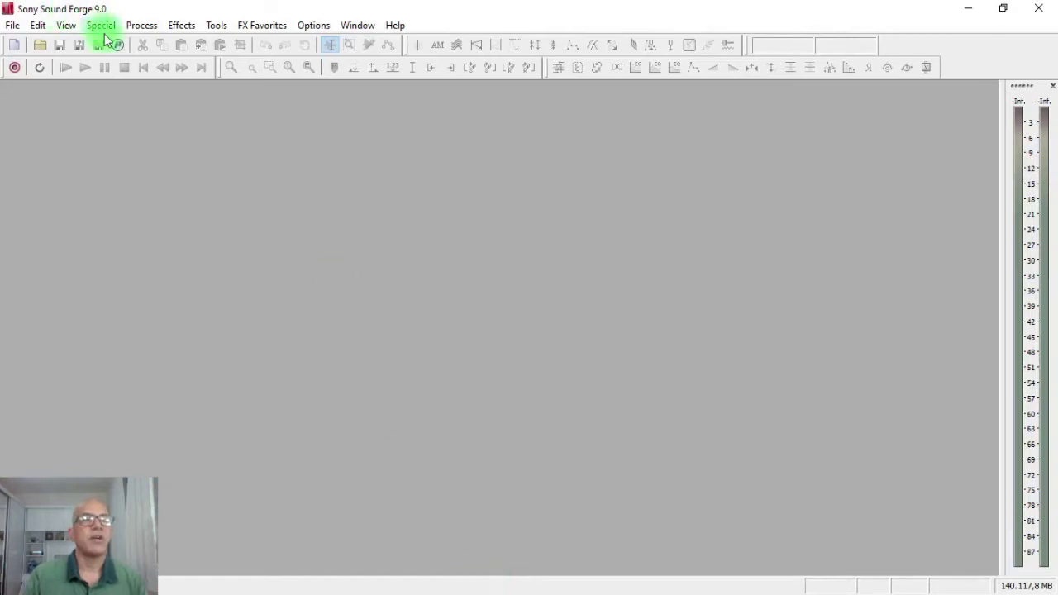
# - Open WhatsApp Audio 2021-12-29 at 23.22.02 (online-audio-converter.com).mp3 from the Músicas folder
pyautogui.click(40, 45)
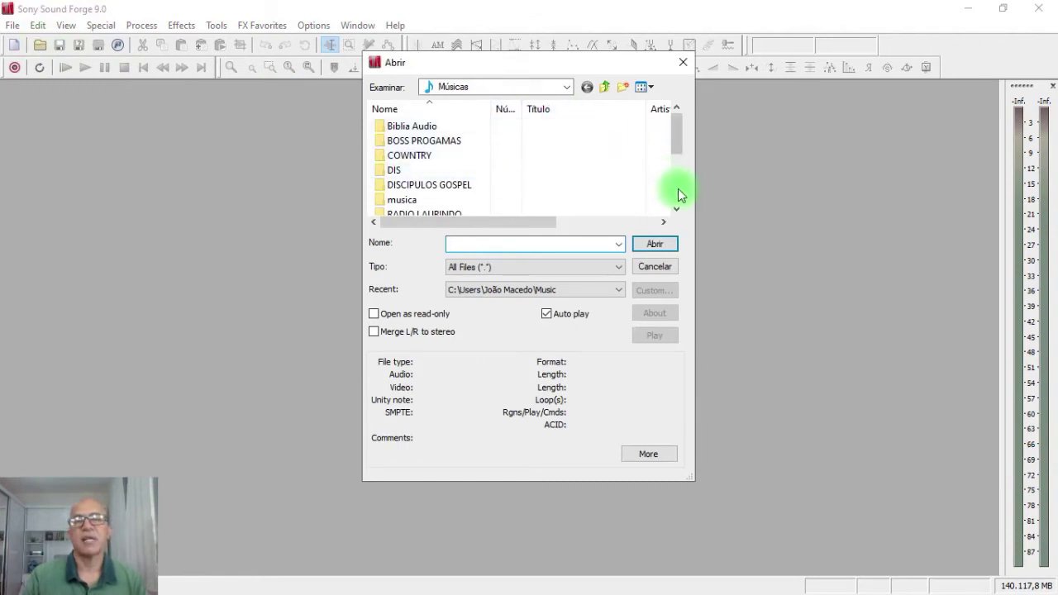
pyautogui.scroll(-2, 678, 189)
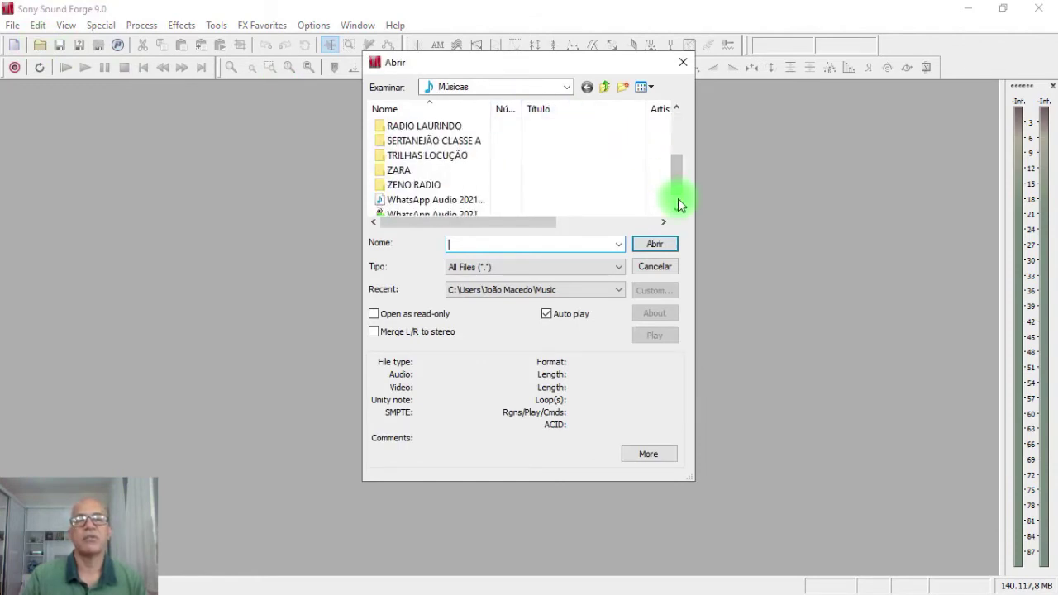
pyautogui.scroll(-1, 677, 205)
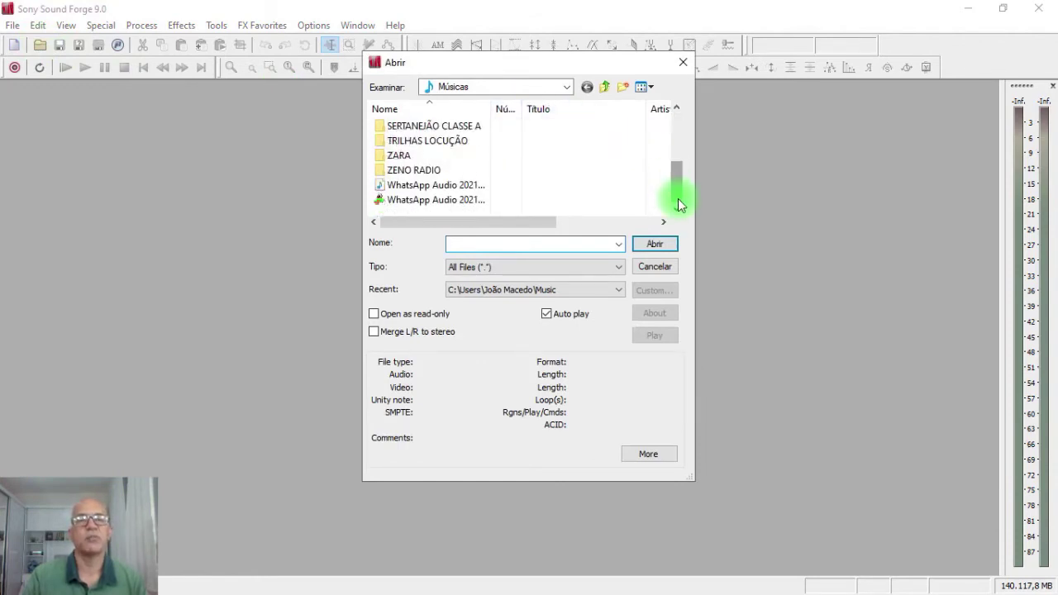
pyautogui.click(446, 188)
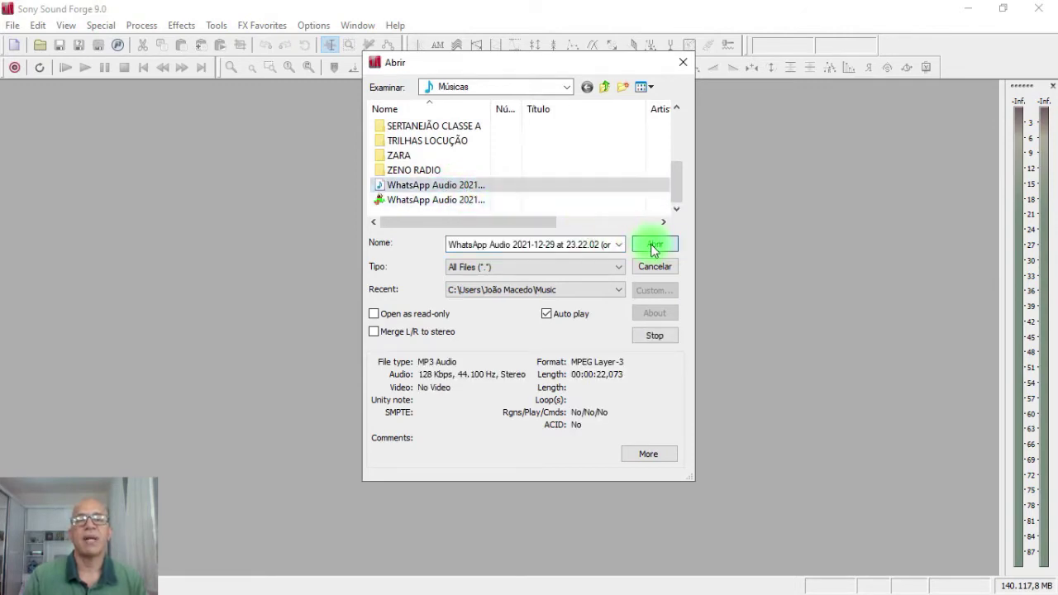
pyautogui.click(653, 244)
pyautogui.press('Return')
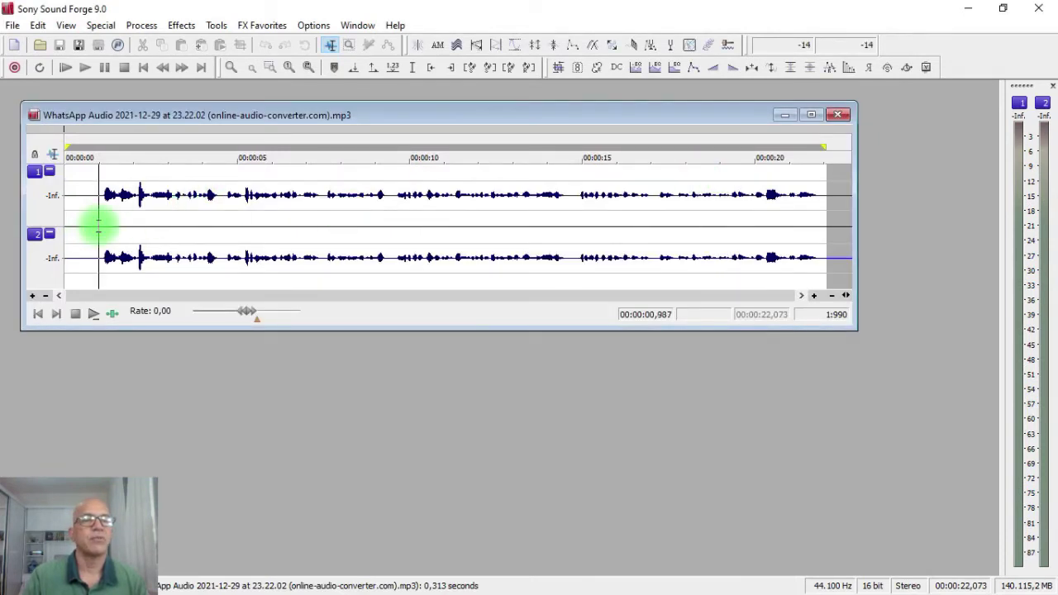
# - Play the recording from just before the speech starts, and delete the silent first 0,987 seconds
pyautogui.press('space')
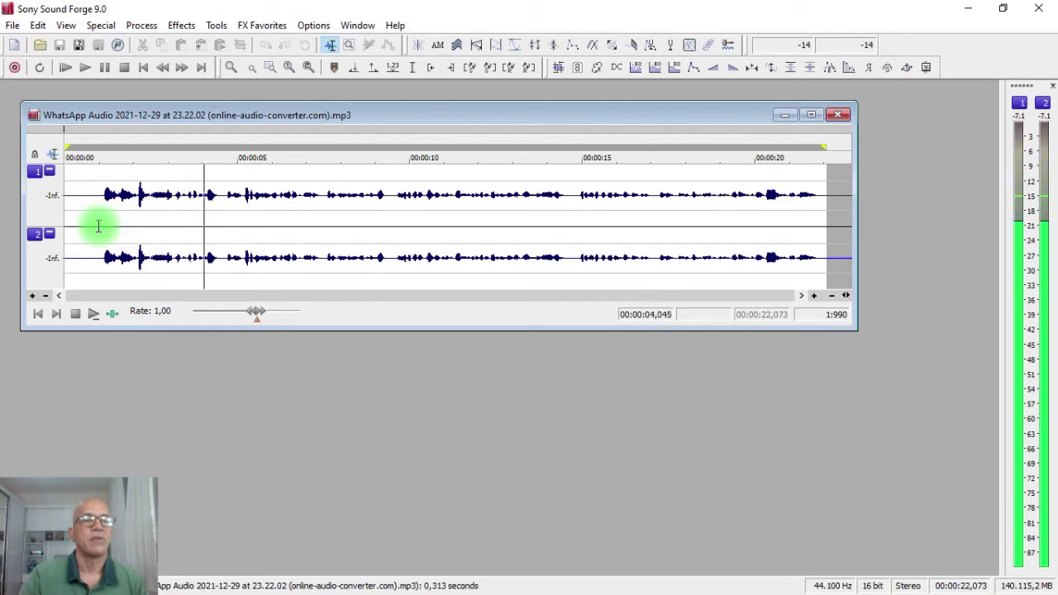
pyautogui.press('space')
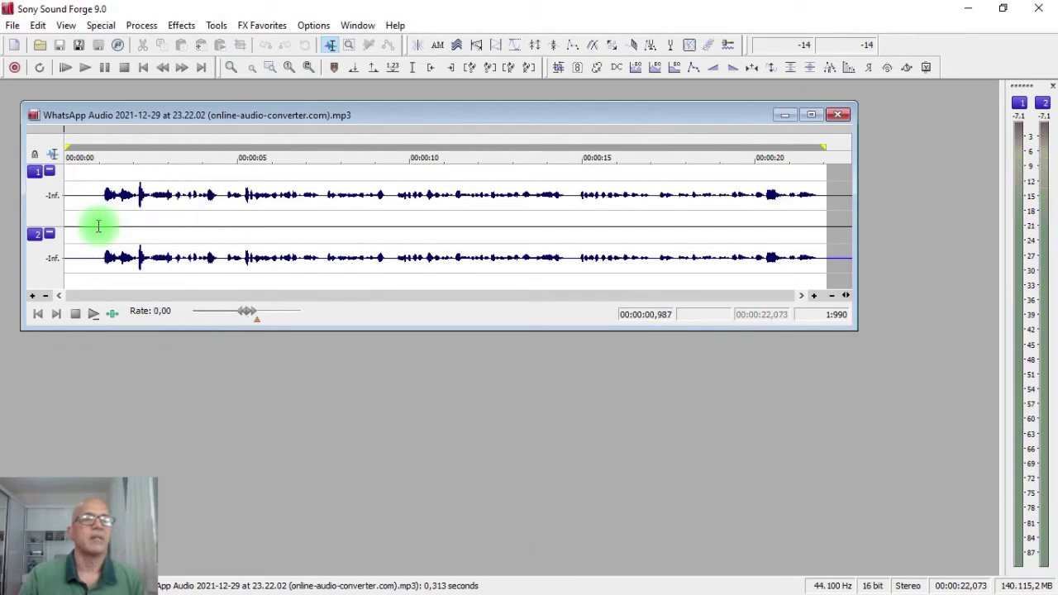
pyautogui.moveTo(99, 223); pyautogui.dragTo(8, 221)
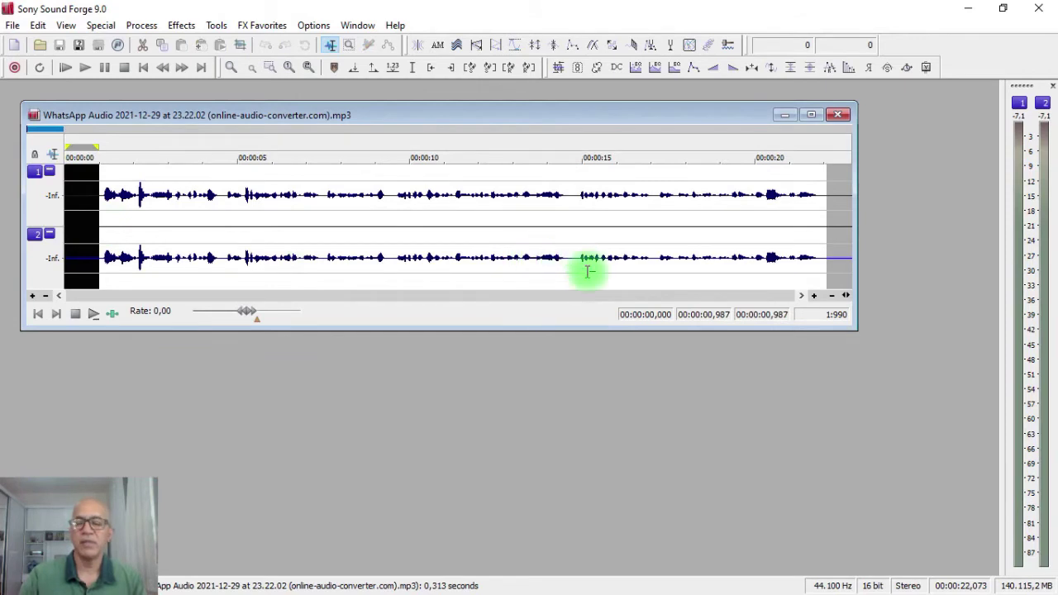
pyautogui.press('Delete')
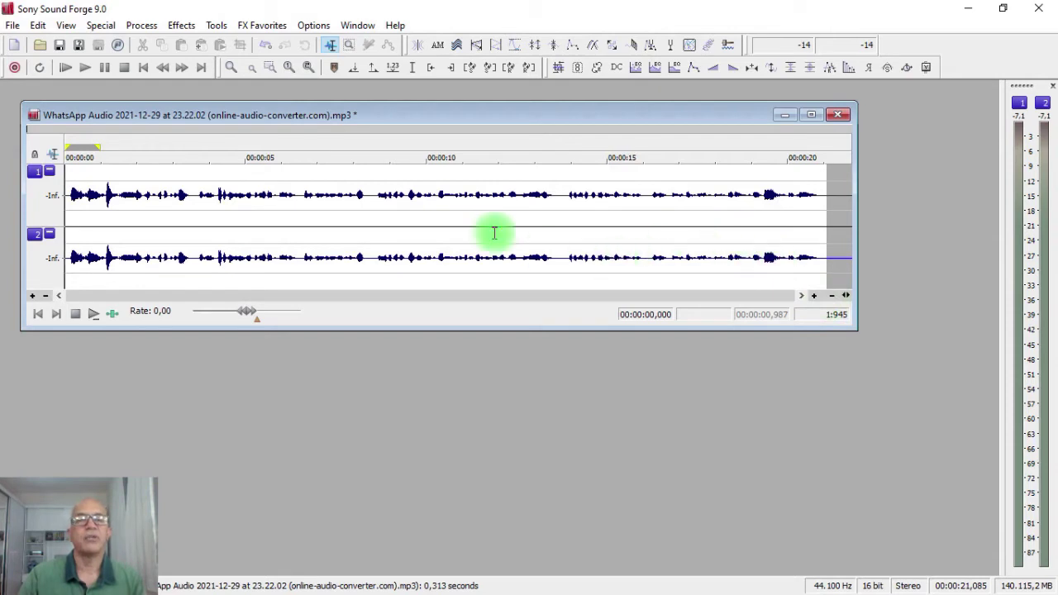
# - Apply the Volume process to the whole recording with a gain of 11,43 dB, comparing playback from about 9,5 seconds before and after
pyautogui.click(410, 225)
pyautogui.press('space')
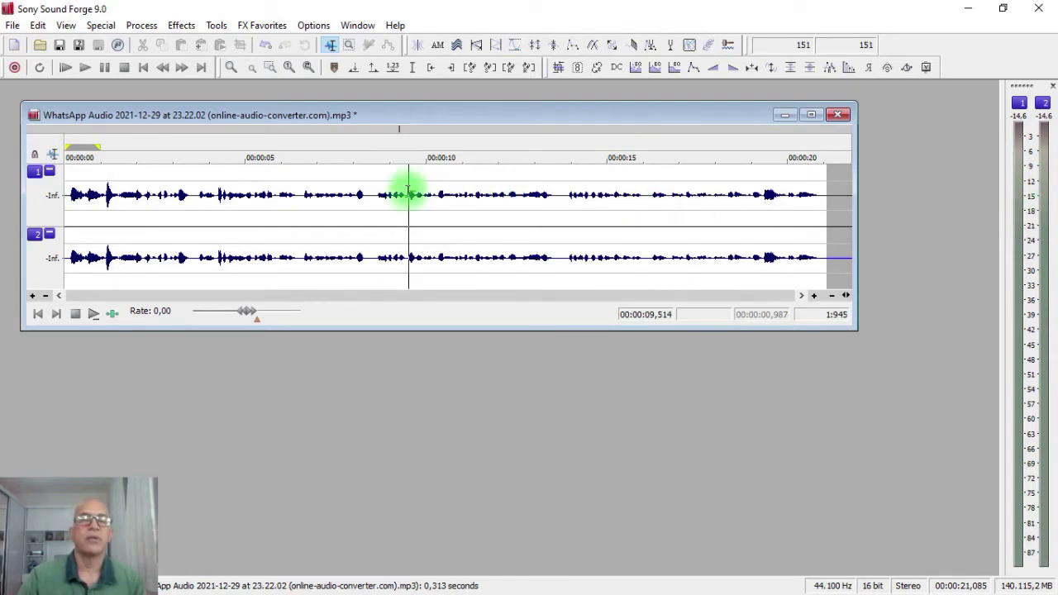
pyautogui.click(141, 26)
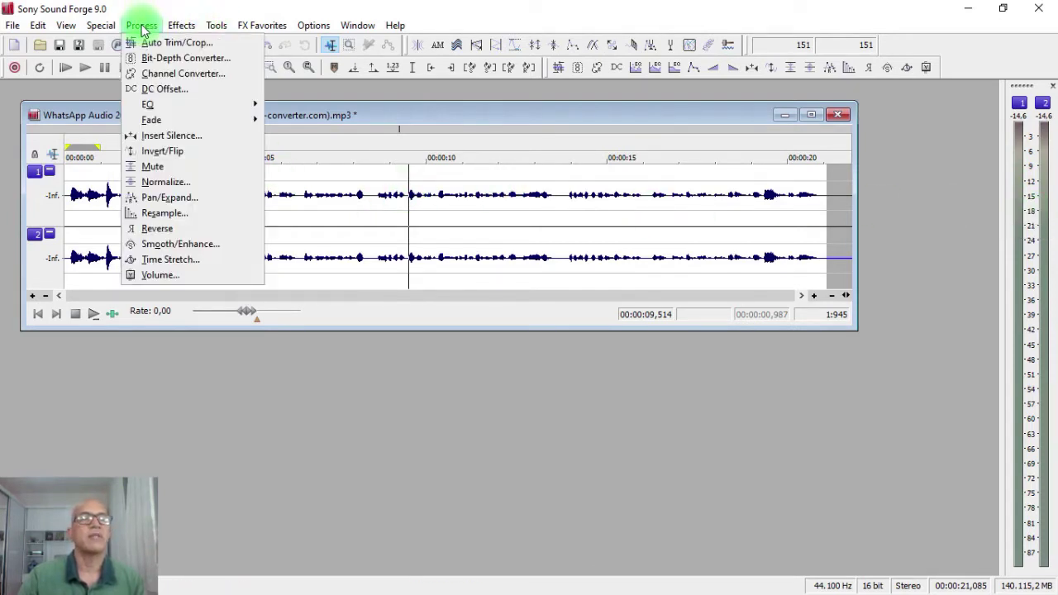
pyautogui.click(186, 278)
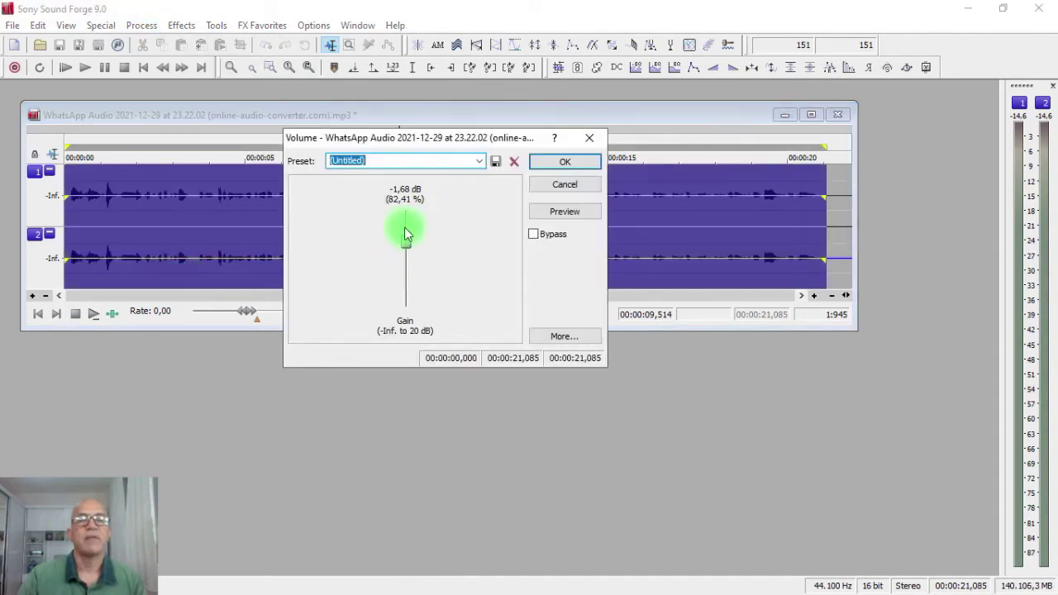
pyautogui.click(406, 217)
pyautogui.click(405, 218)
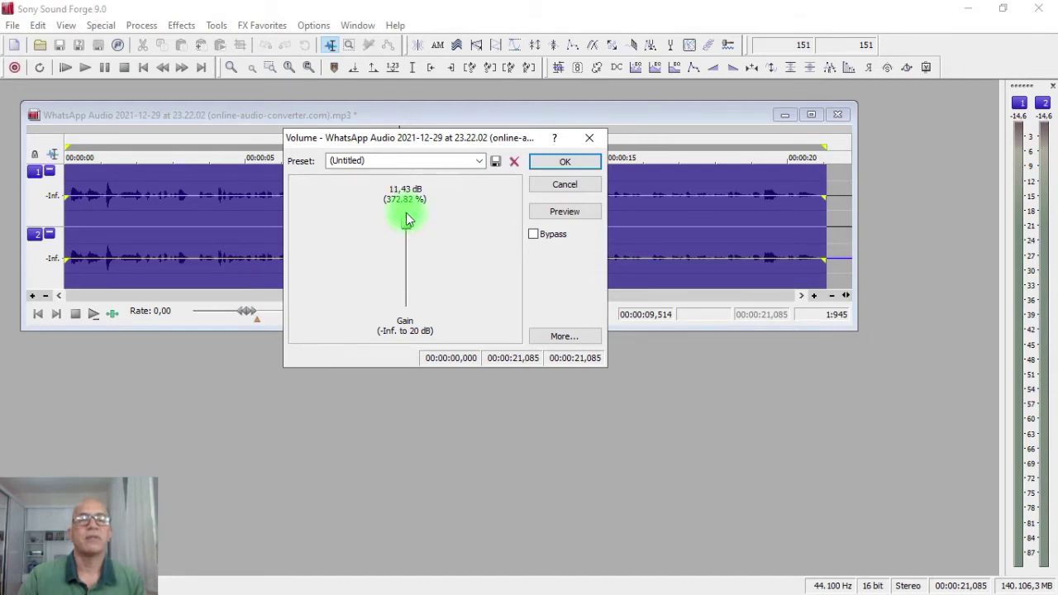
pyautogui.click(558, 161)
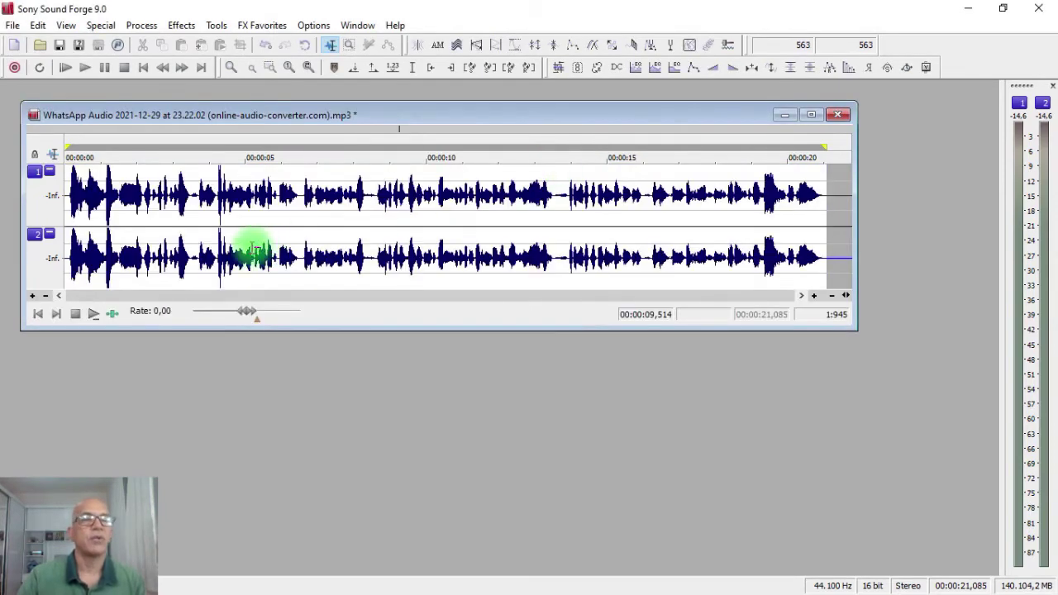
pyautogui.press('space')
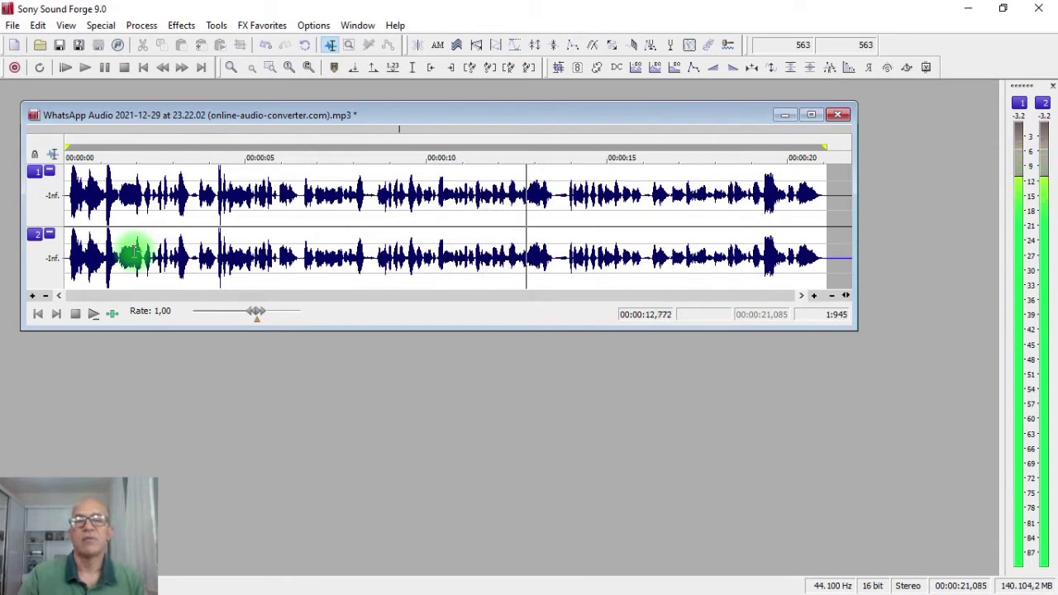
pyautogui.press('space')
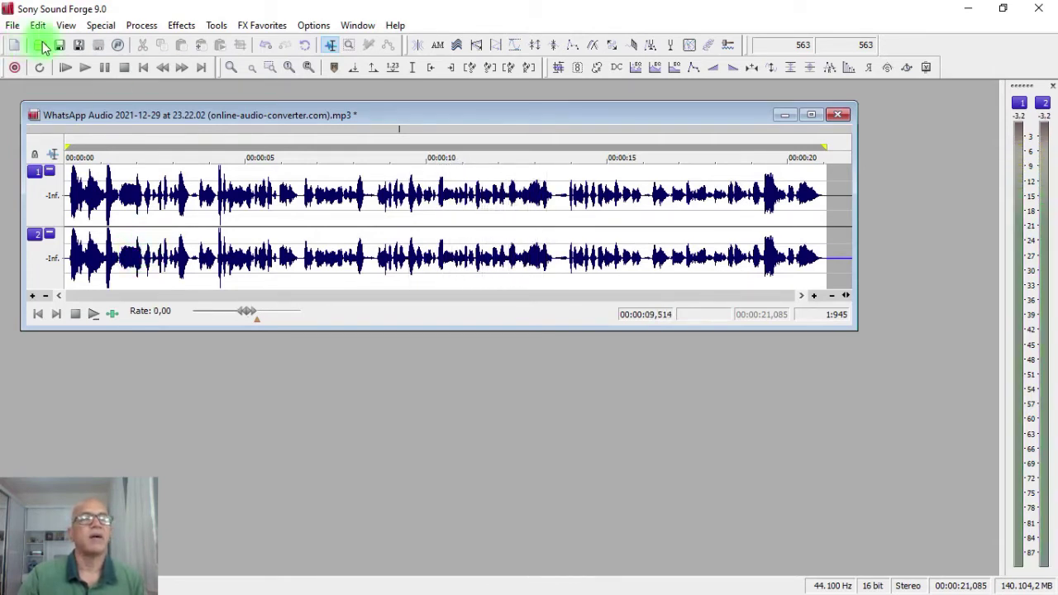
# - Save the edited audio over the existing MP3 in the Músicas folder, and close the file together with the audio editor
pyautogui.click(80, 45)
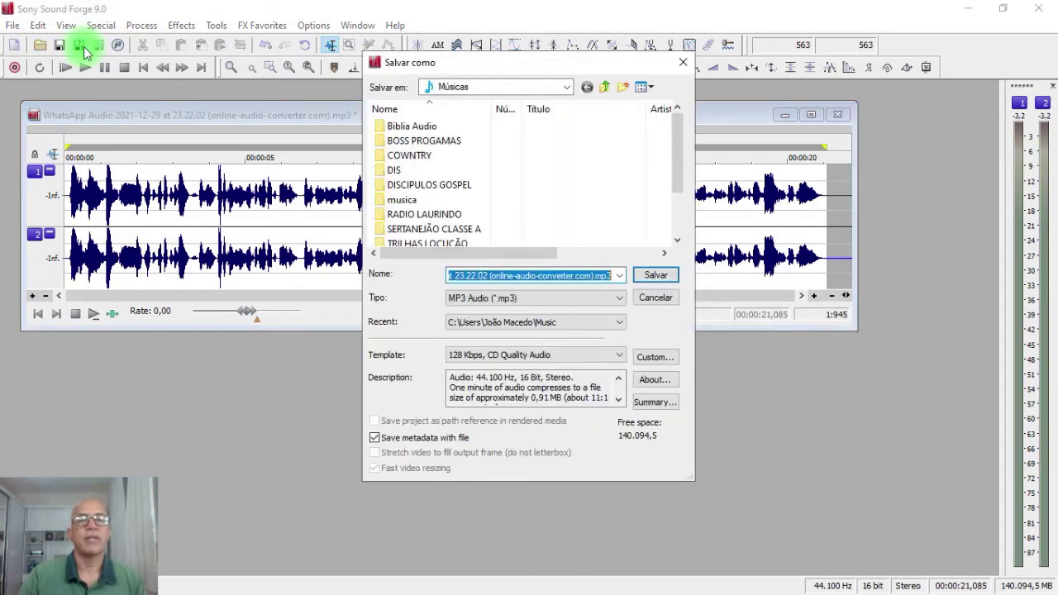
pyautogui.scroll(-2, 460, 229)
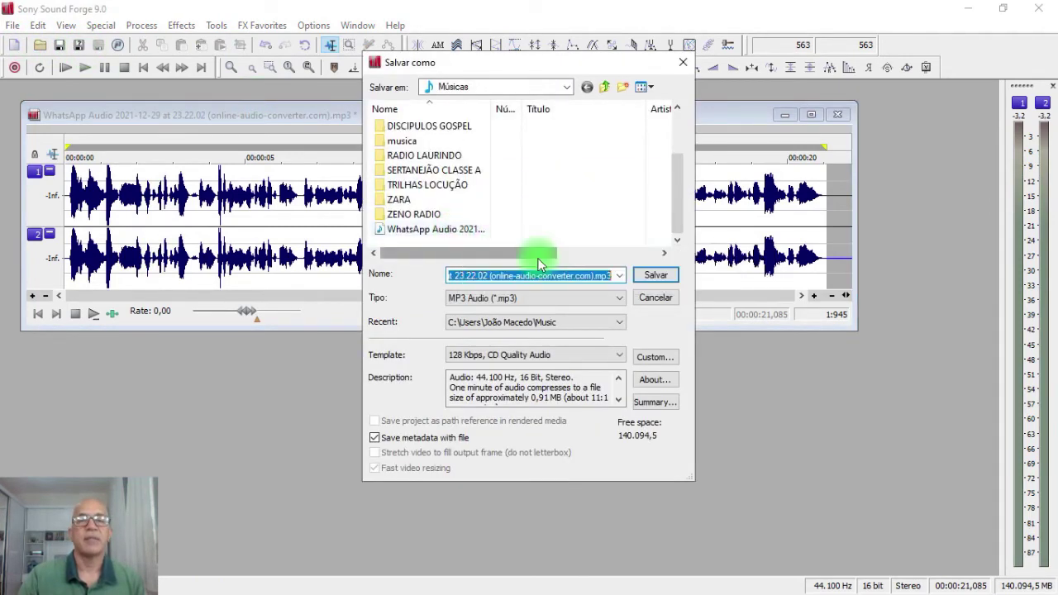
pyautogui.click(652, 275)
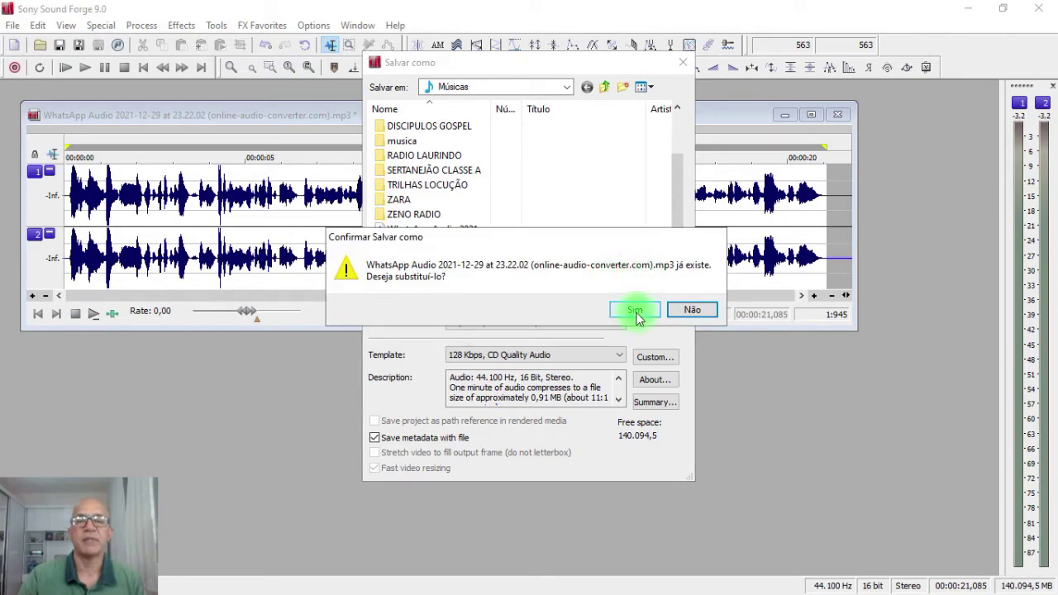
pyautogui.click(636, 315)
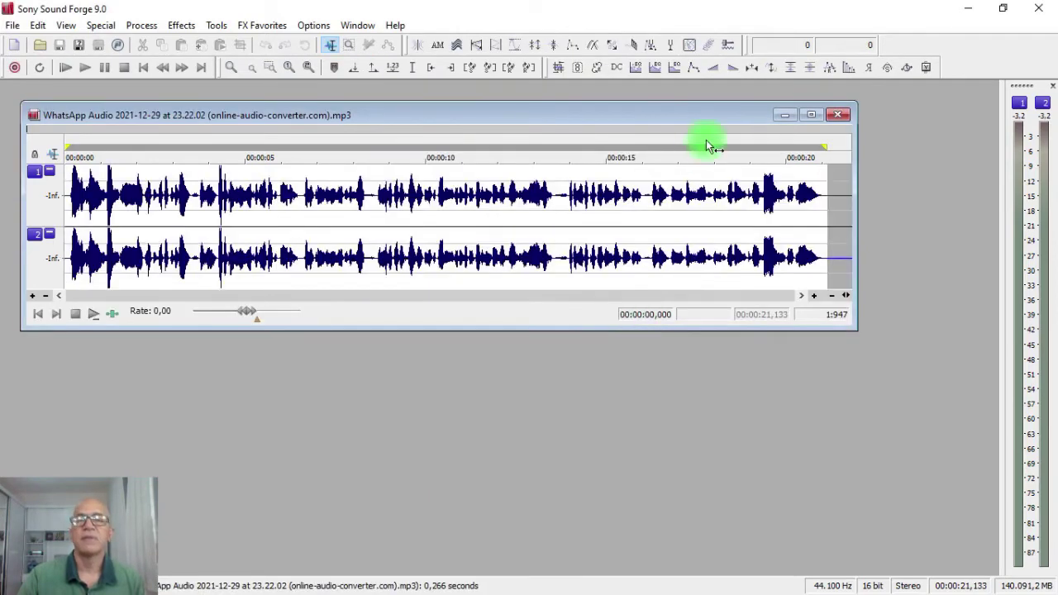
pyautogui.click(840, 117)
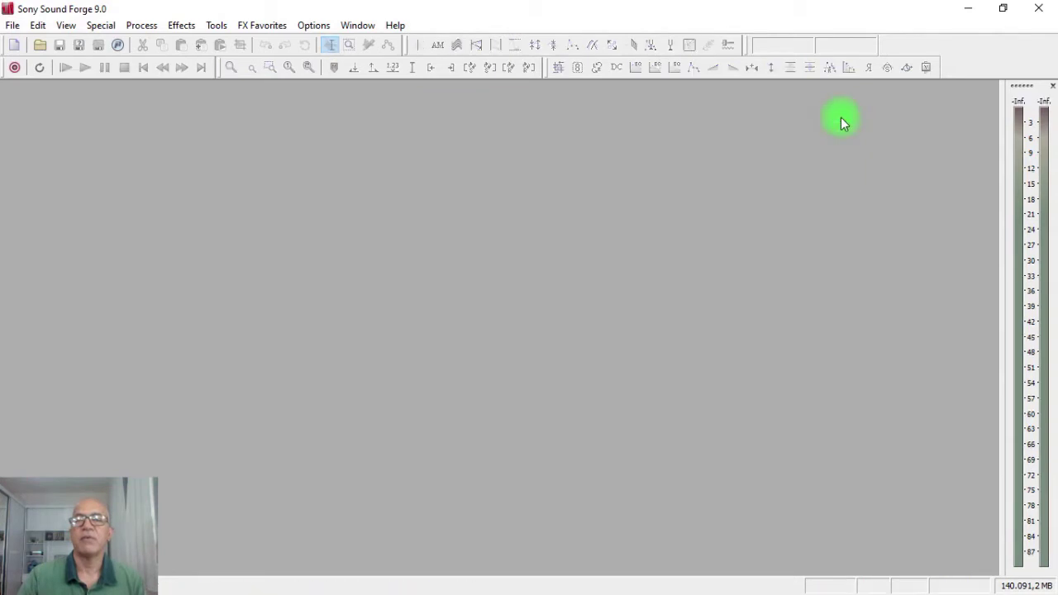
pyautogui.click(1033, 9)
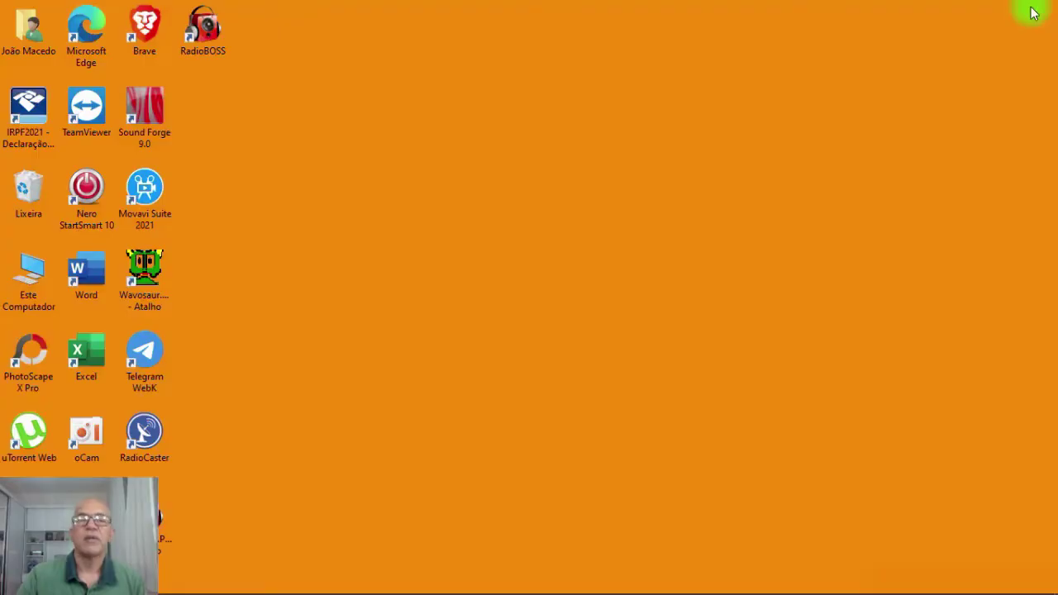
# - Launch RadioBOSS from the desktop and continue with the evaluation version
pyautogui.moveTo(427, 589)
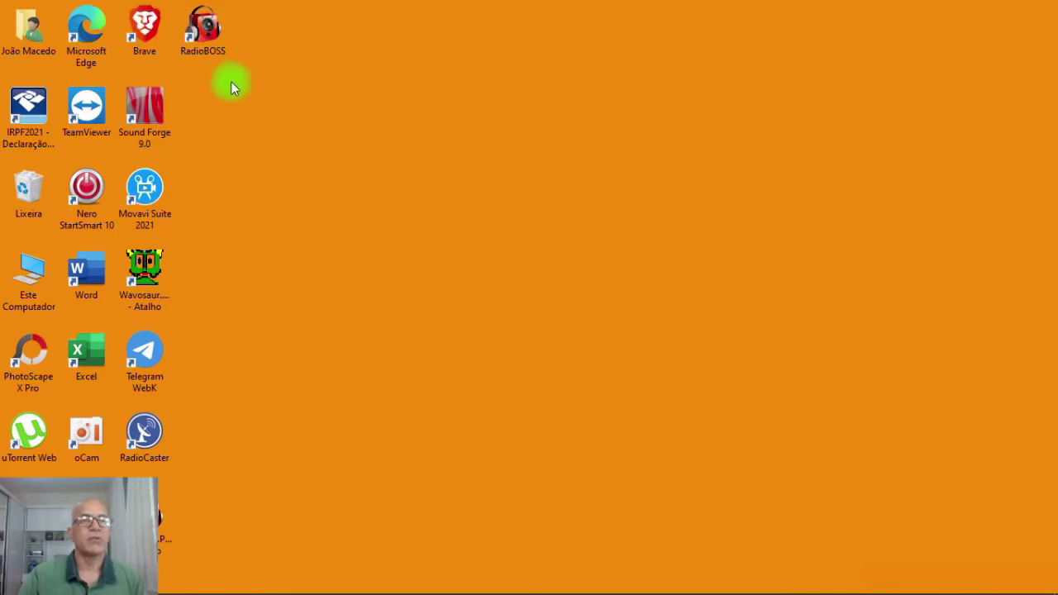
pyautogui.doubleClick(201, 38)
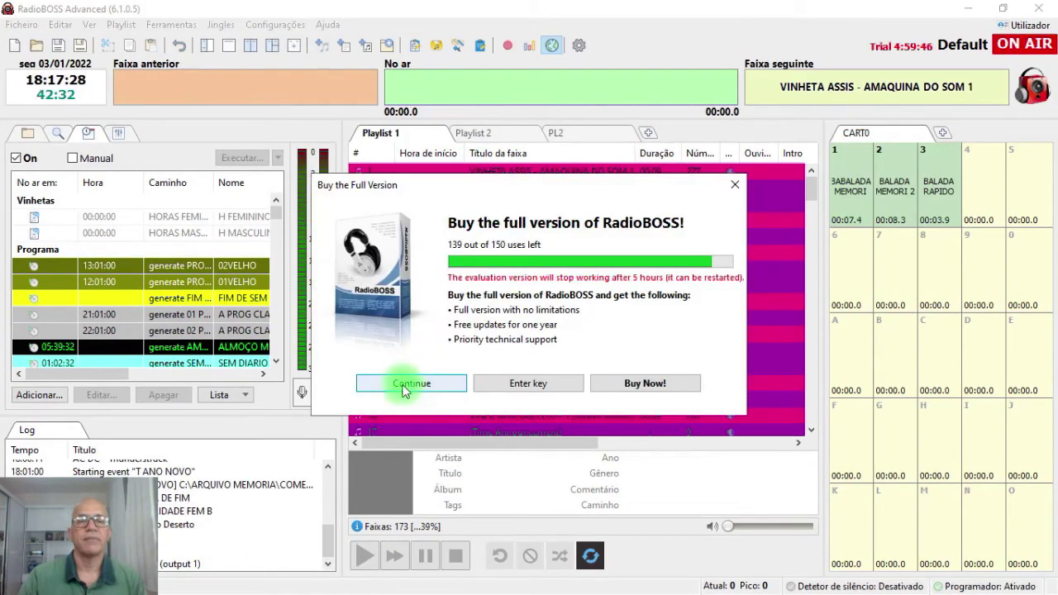
pyautogui.click(410, 384)
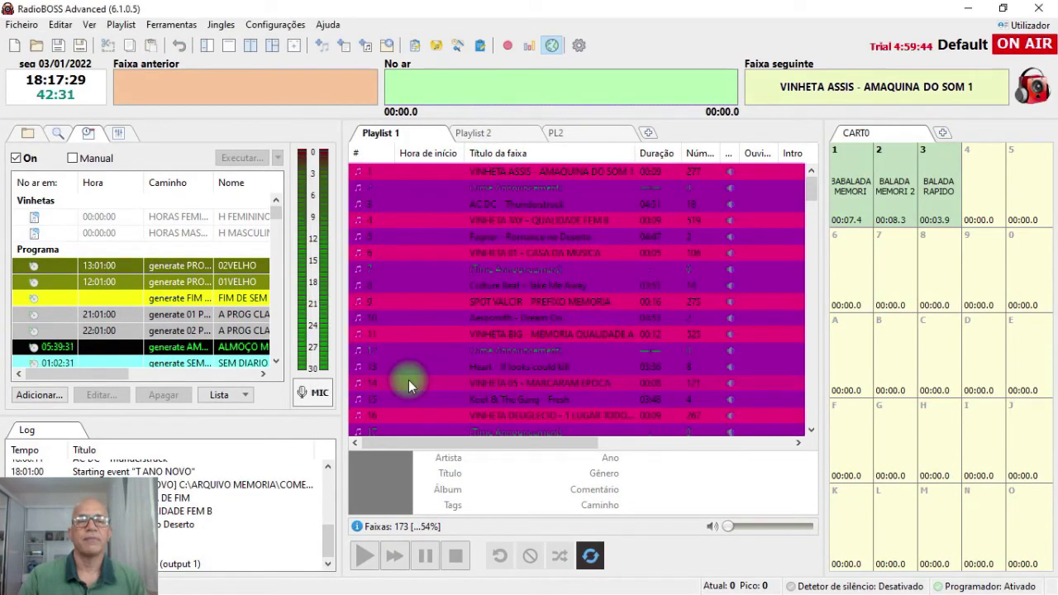
# - Show the PL2 playlist and start playing Donna Summer - Breakaway with the player volume at minimum
pyautogui.click(594, 134)
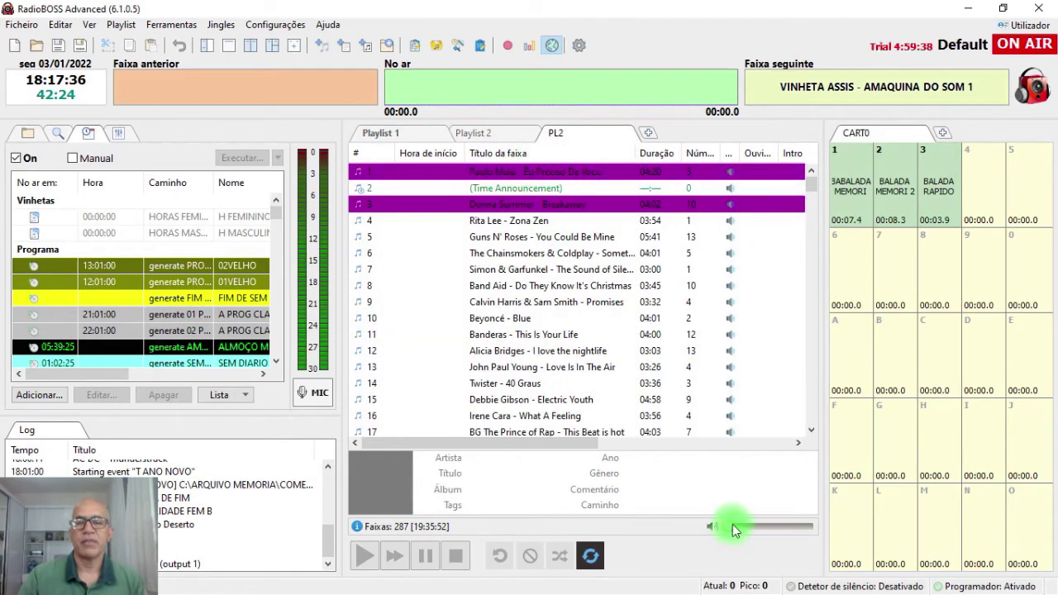
pyautogui.moveTo(744, 527); pyautogui.dragTo(727, 527)
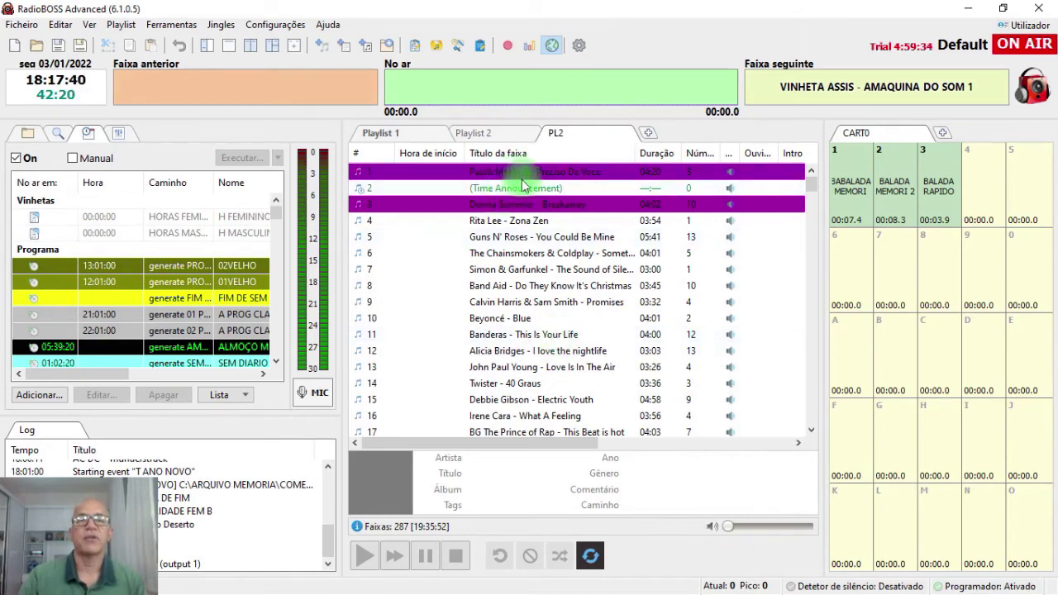
pyautogui.doubleClick(508, 205)
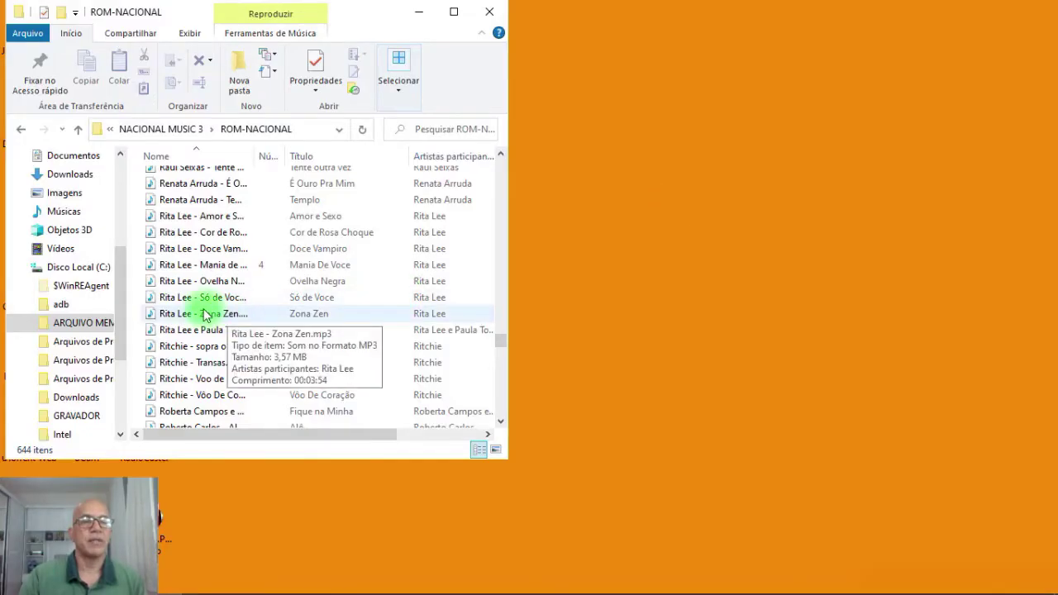
# - Add Roberto Carlos - Como é Grande o Meu Amor por Você from the ROM-NACIONAL folder to PL2, directly after Donna Summer - Breakaway
pyautogui.click(205, 315)
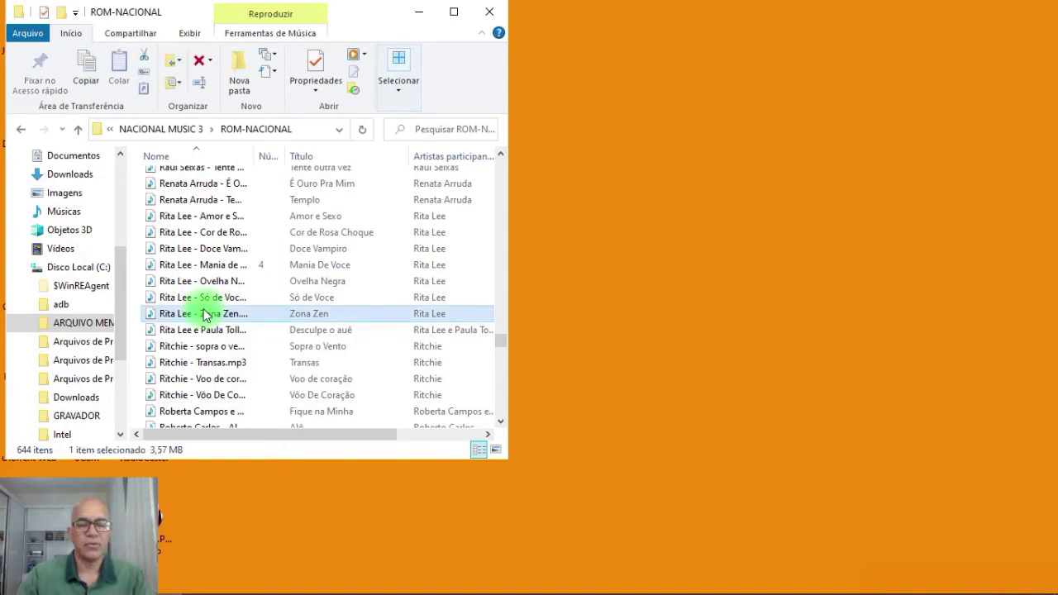
pyautogui.press('Down')
pyautogui.press('Down')
pyautogui.press('Down')
pyautogui.press('Down')
pyautogui.press('Down')
pyautogui.press('Down')
pyautogui.scroll(-5, 205, 316)
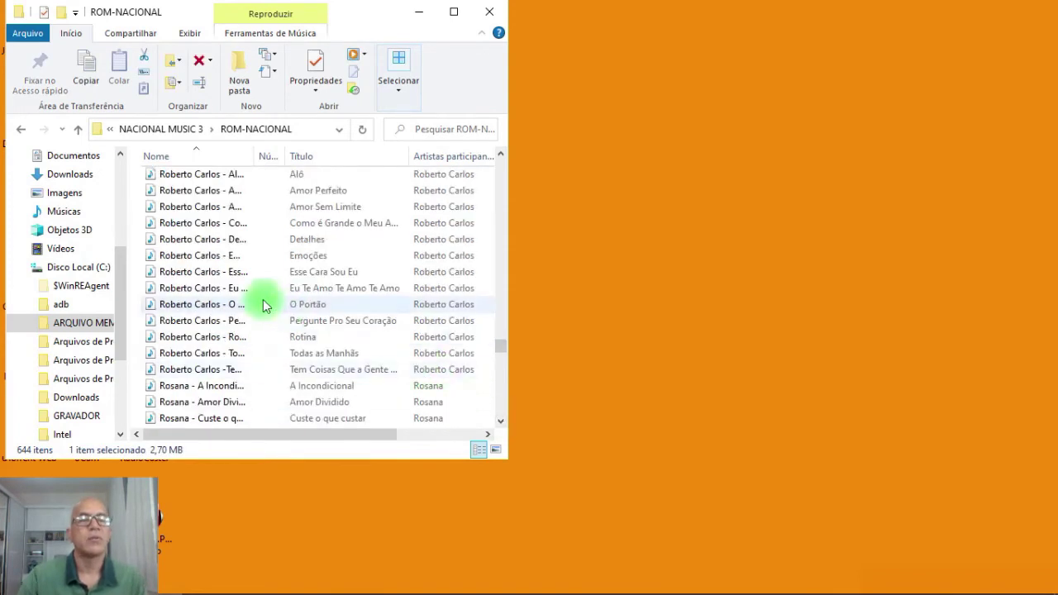
pyautogui.click(201, 223)
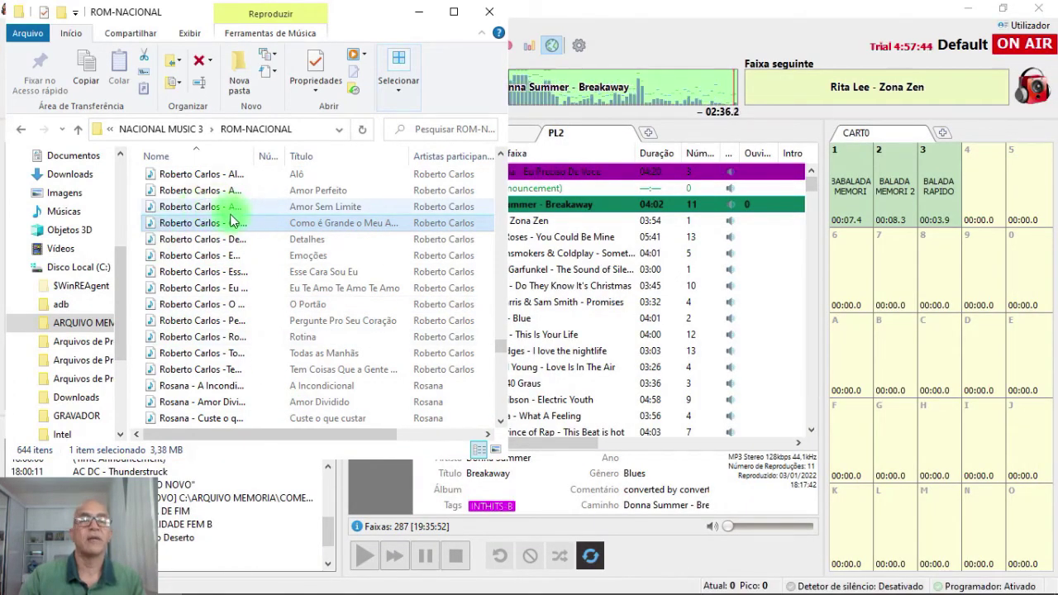
pyautogui.moveTo(208, 217); pyautogui.dragTo(535, 228)
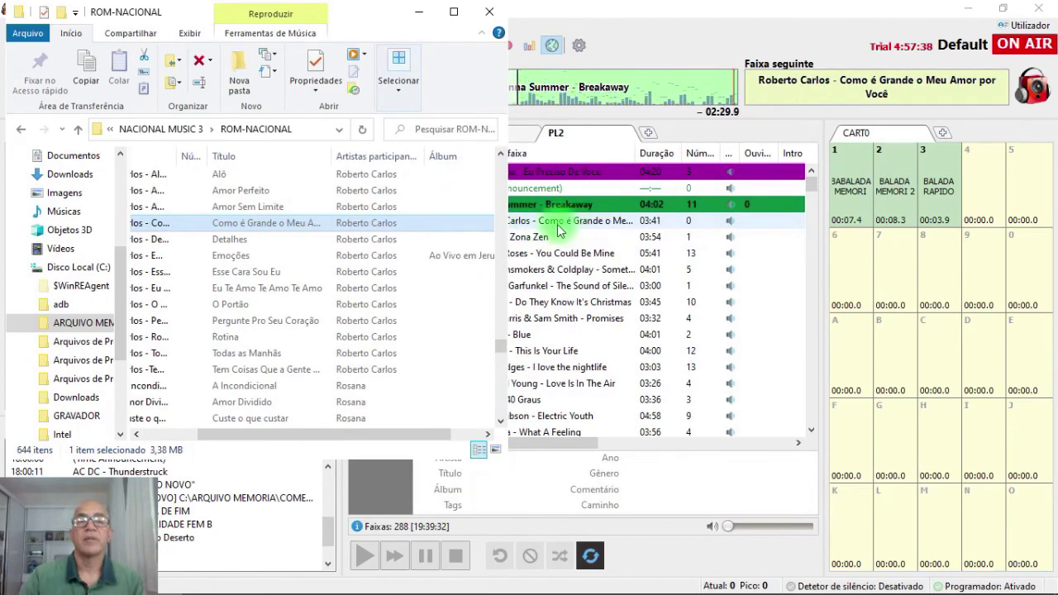
# - Add the WhatsApp Audio 2021-12-29 MP3 from the Músicas folder to PL2, between Donna Summer - Breakaway and the Roberto Carlos song
pyautogui.click(514, 222)
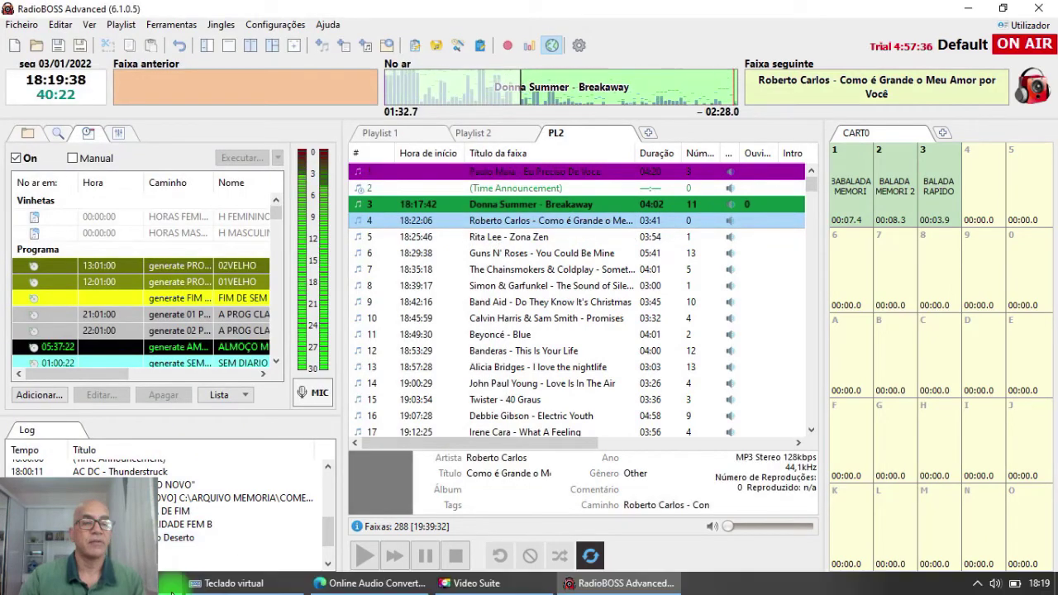
pyautogui.click(173, 583)
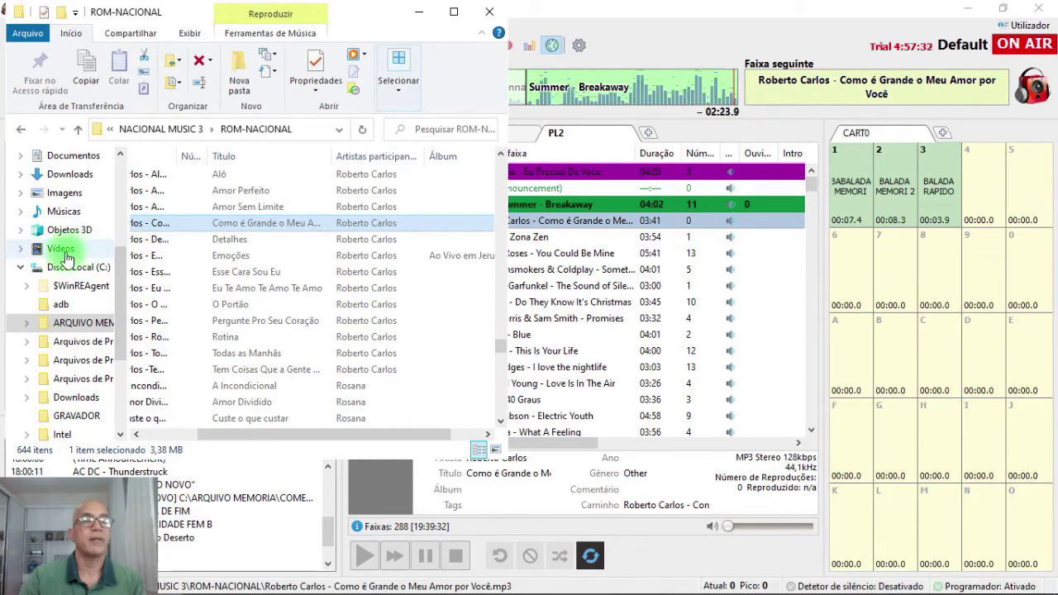
pyautogui.click(65, 213)
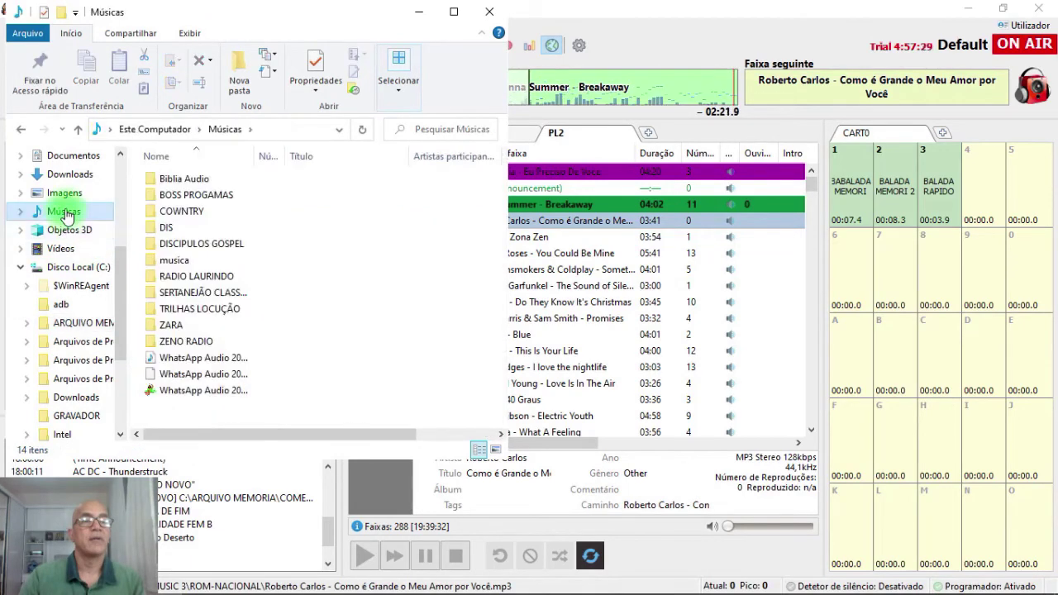
pyautogui.click(193, 357)
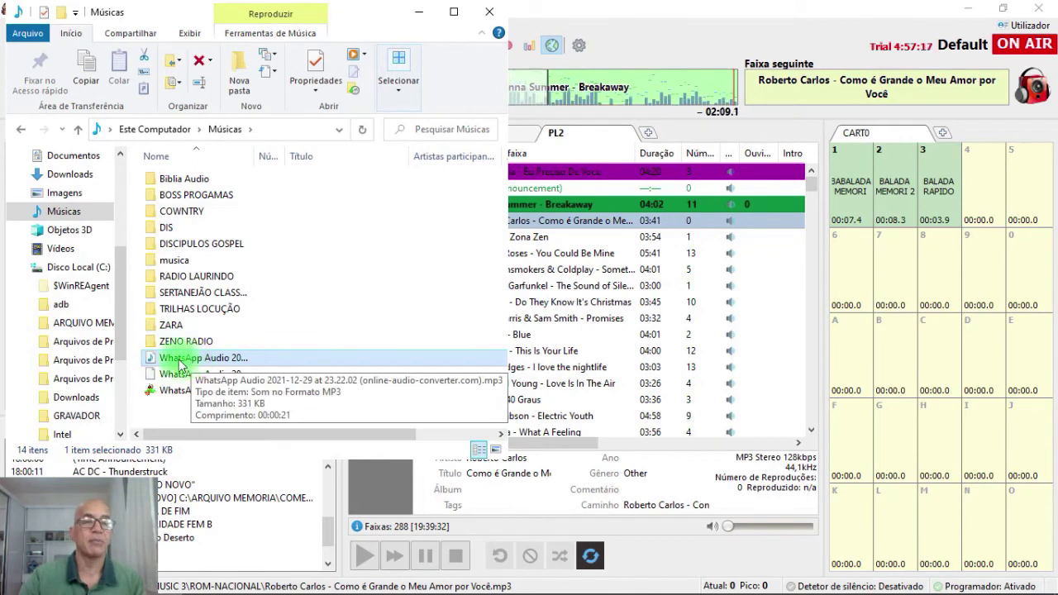
pyautogui.moveTo(179, 361); pyautogui.dragTo(551, 221)
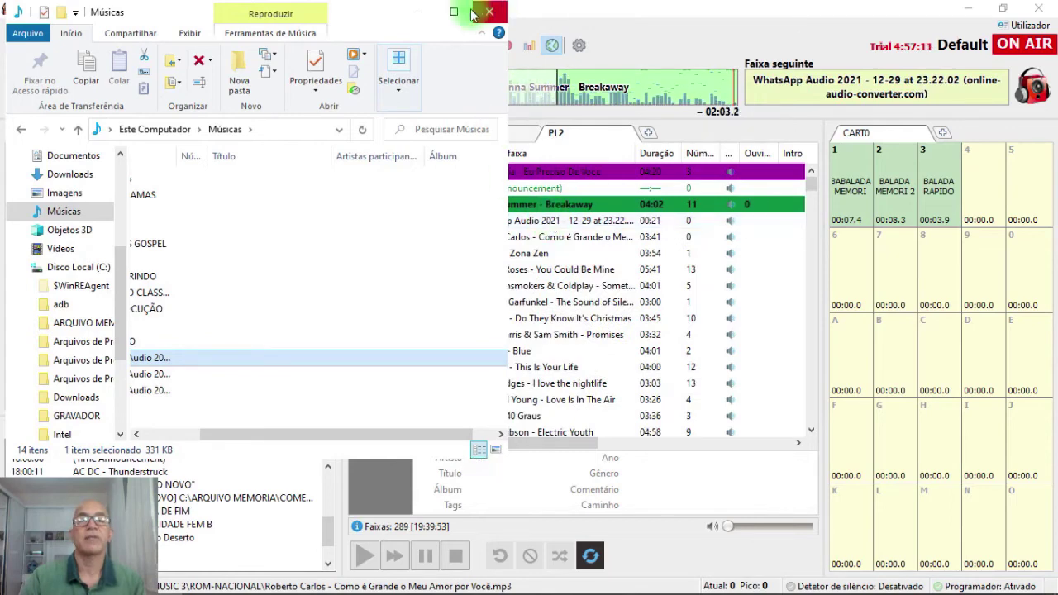
pyautogui.click(419, 19)
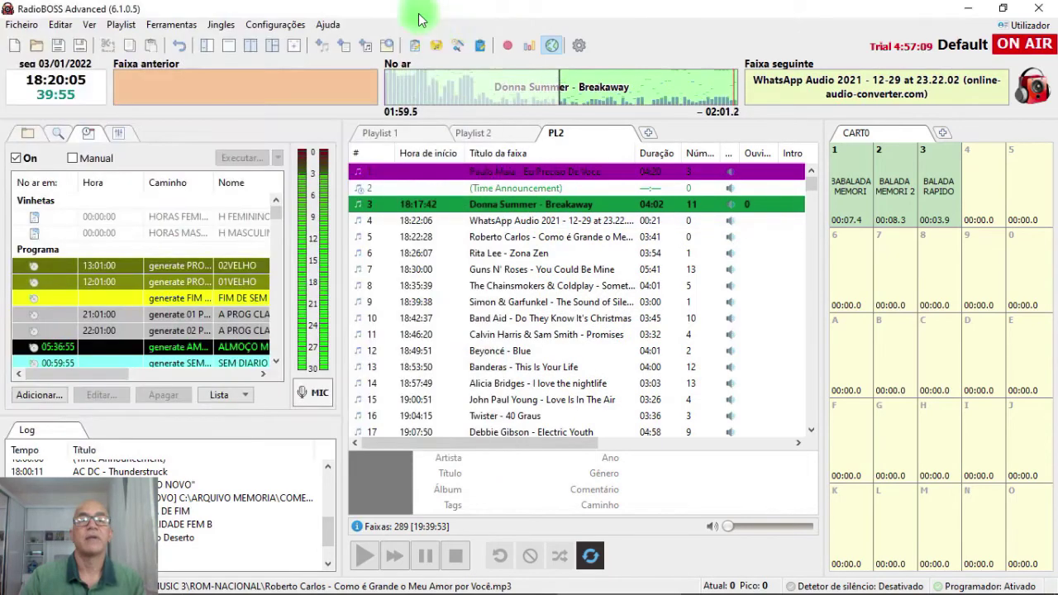
# - Play the WhatsApp Audio 2021-12-29 track in PL2, and return the player volume to minimum
pyautogui.click(409, 224)
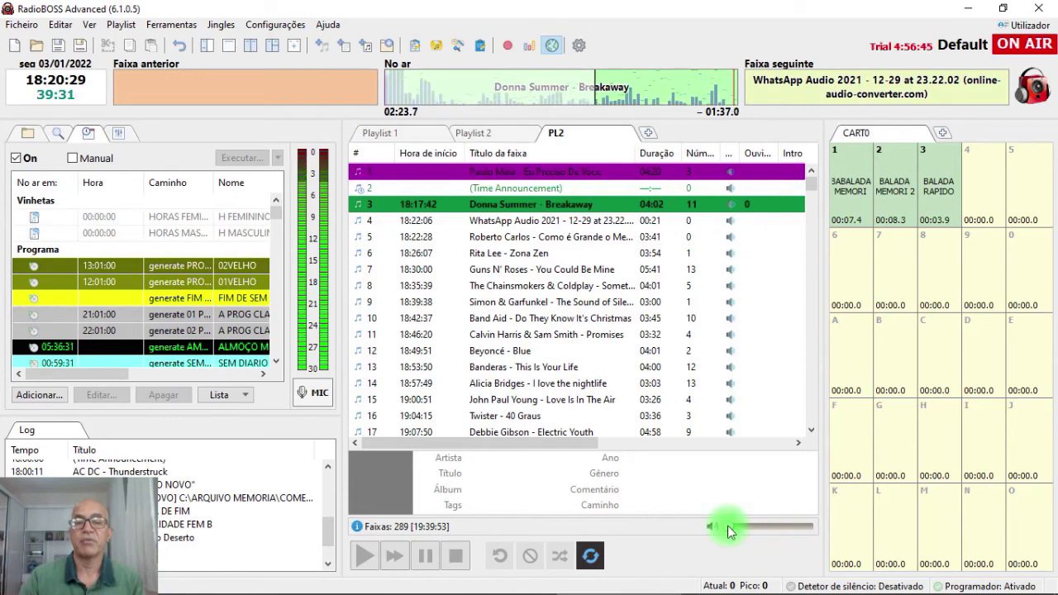
pyautogui.doubleClick(533, 223)
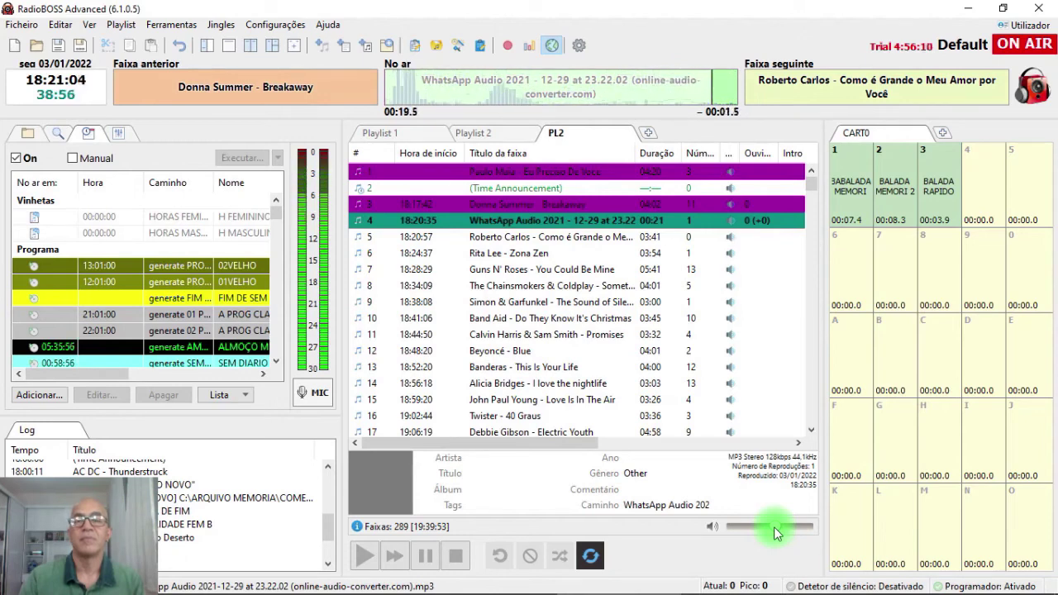
pyautogui.moveTo(773, 526); pyautogui.dragTo(615, 528)
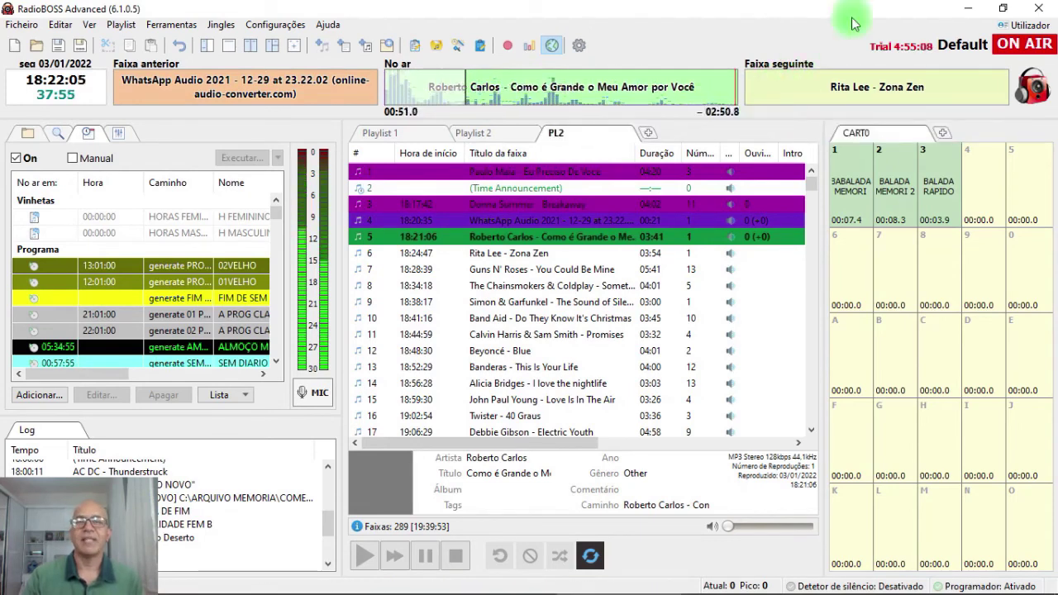
# - Minimize RadioBOSS, look at the Online Audio Converter page in the browser, and return to the desktop
pyautogui.click(968, 8)
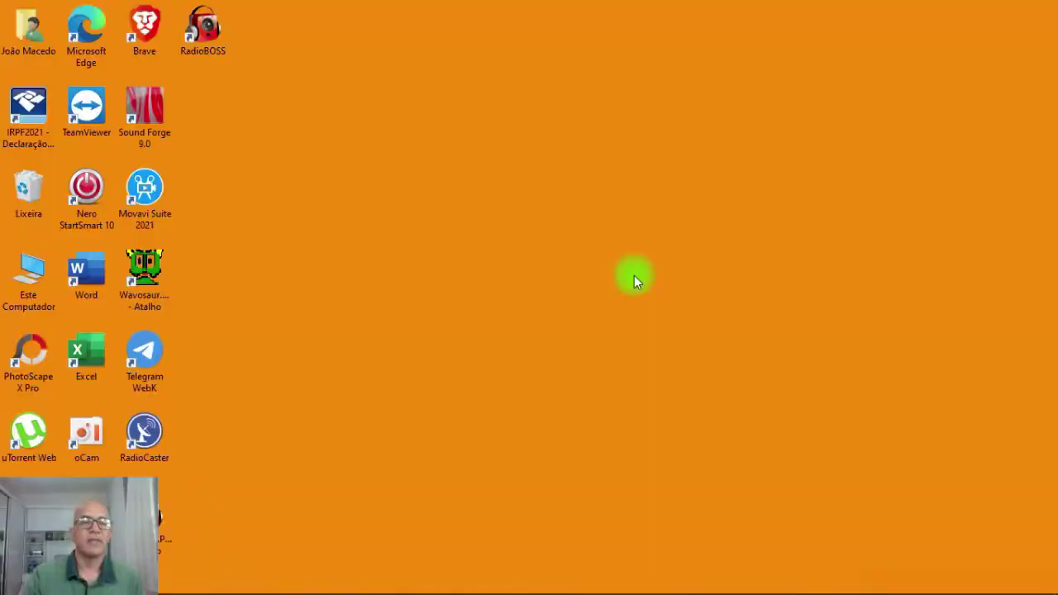
pyautogui.moveTo(270, 592)
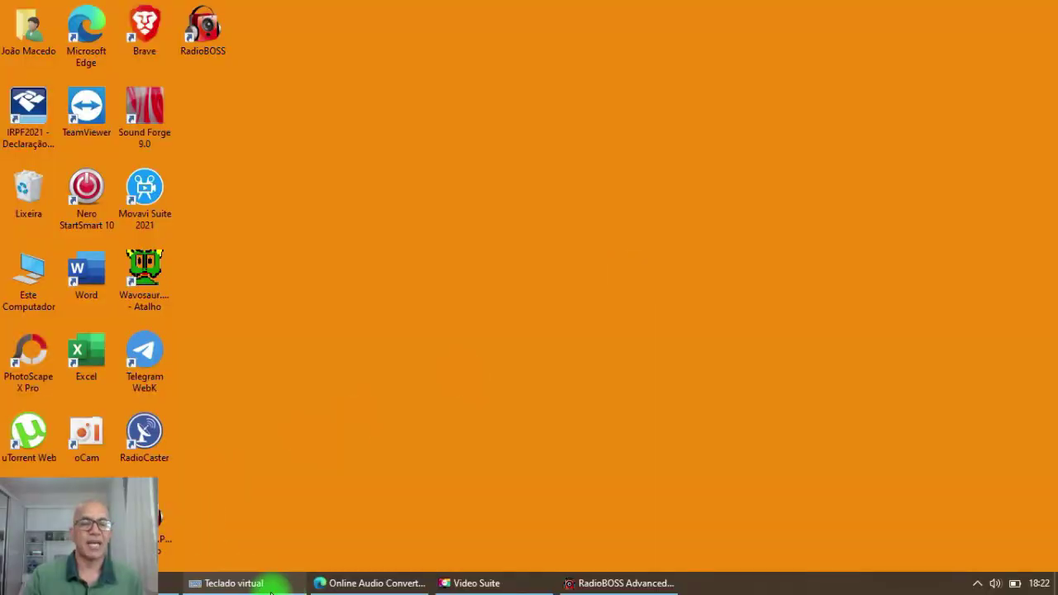
pyautogui.click(343, 583)
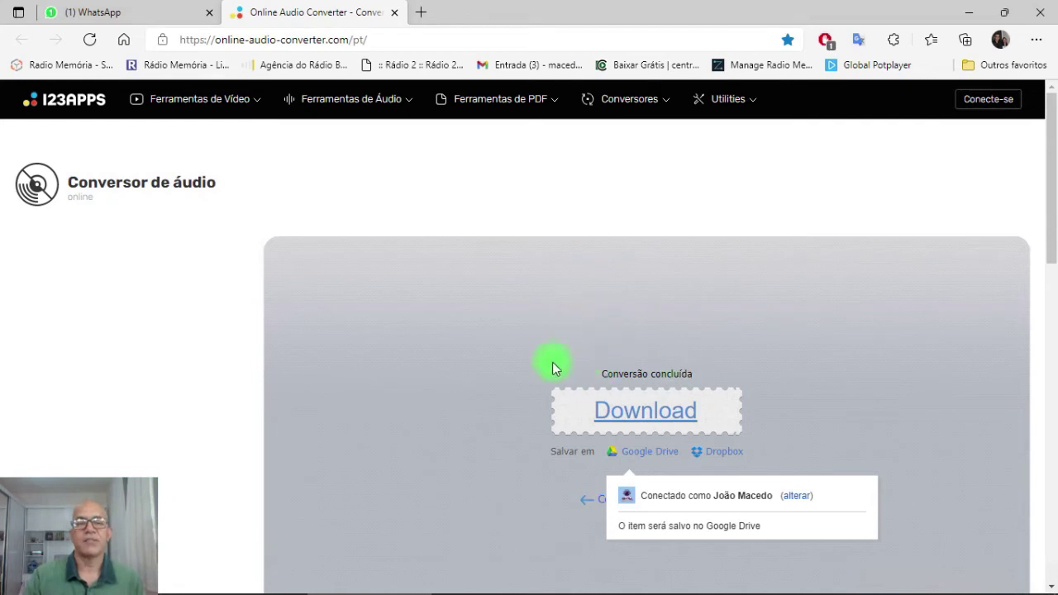
pyautogui.click(972, 13)
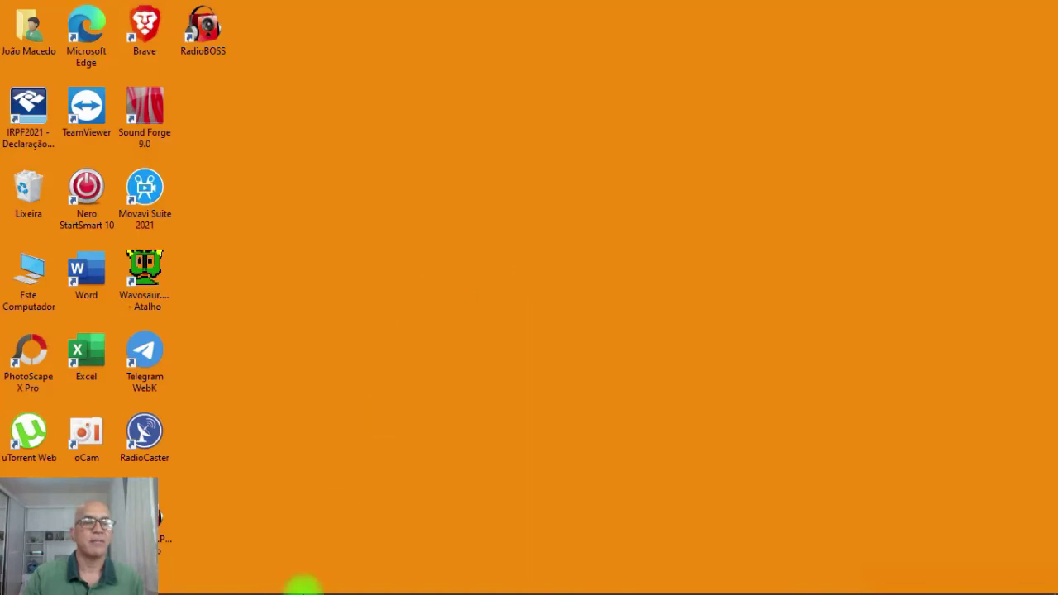
pyautogui.moveTo(273, 589)
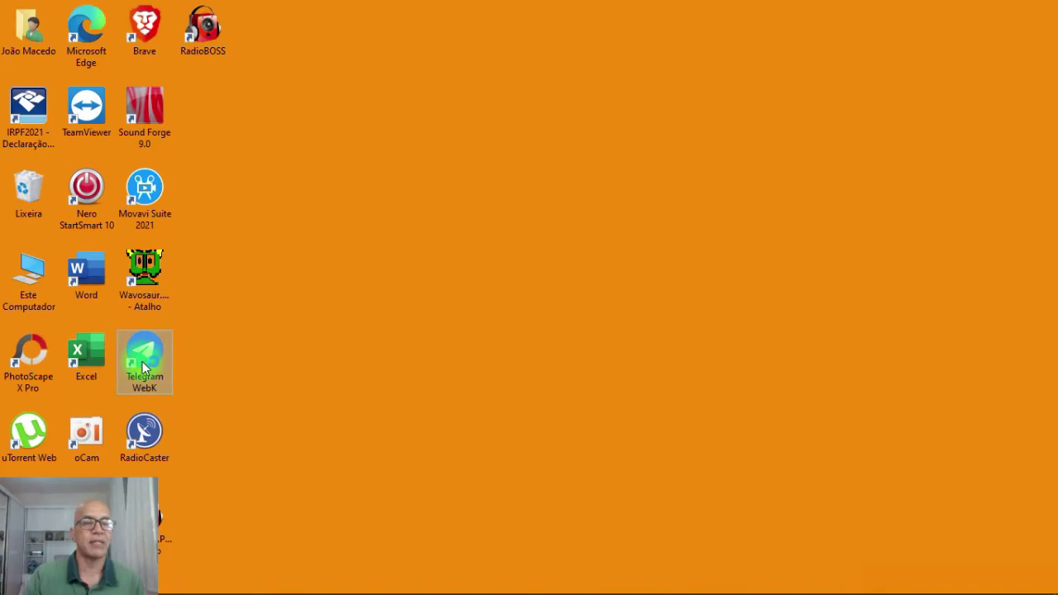
# - Launch Telegram WebK from the desktop, allow its notifications until the site is closed, and open the WEB RADIO/Comunidade group
pyautogui.doubleClick(143, 364)
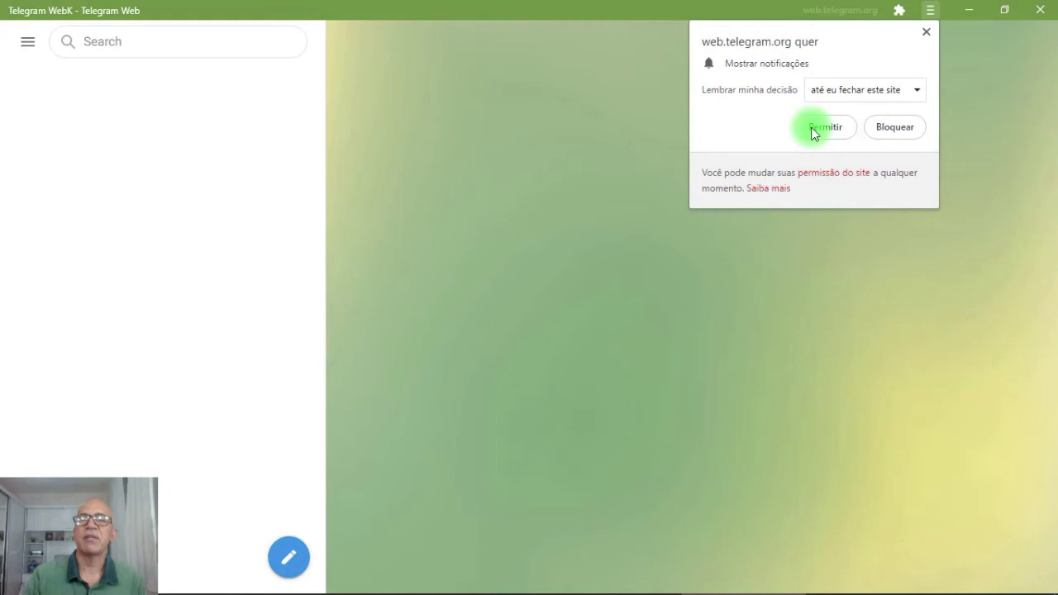
pyautogui.click(813, 131)
pyautogui.click(114, 259)
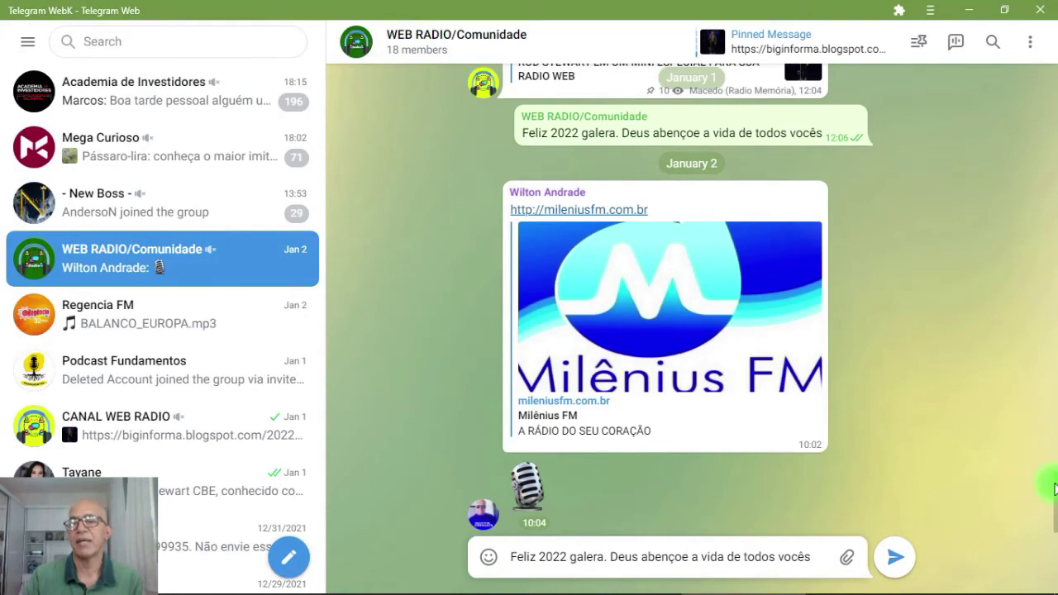
# - Find the December 30 audio message "MATERIA ENTRETENIMENTO. HOMEM ARANHA, MATRIX" in the group, play a few seconds and pause it
pyautogui.moveTo(1053, 488); pyautogui.dragTo(1054, 461)
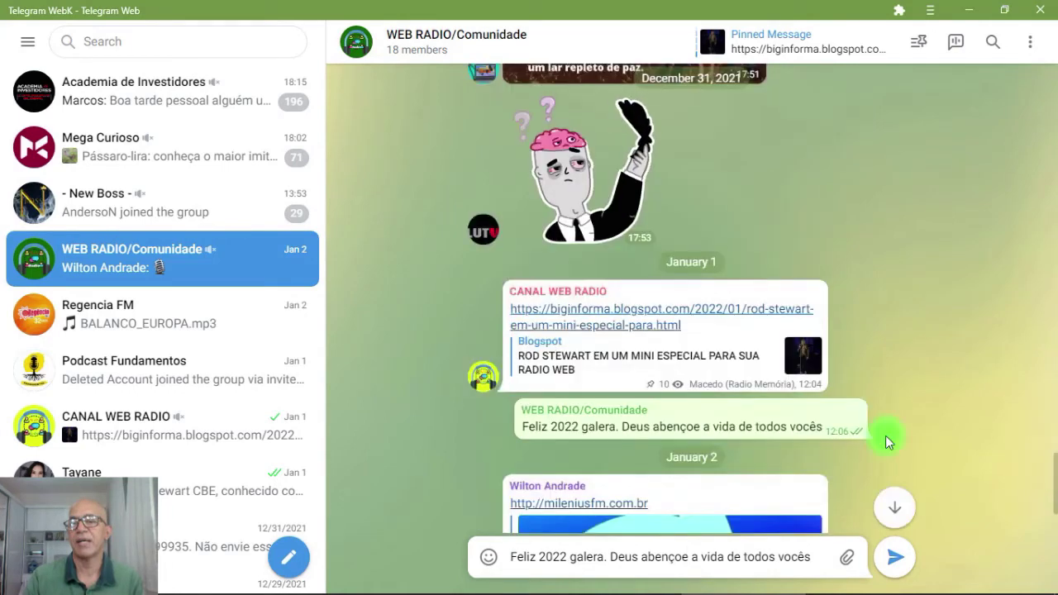
pyautogui.scroll(-1, 631, 358)
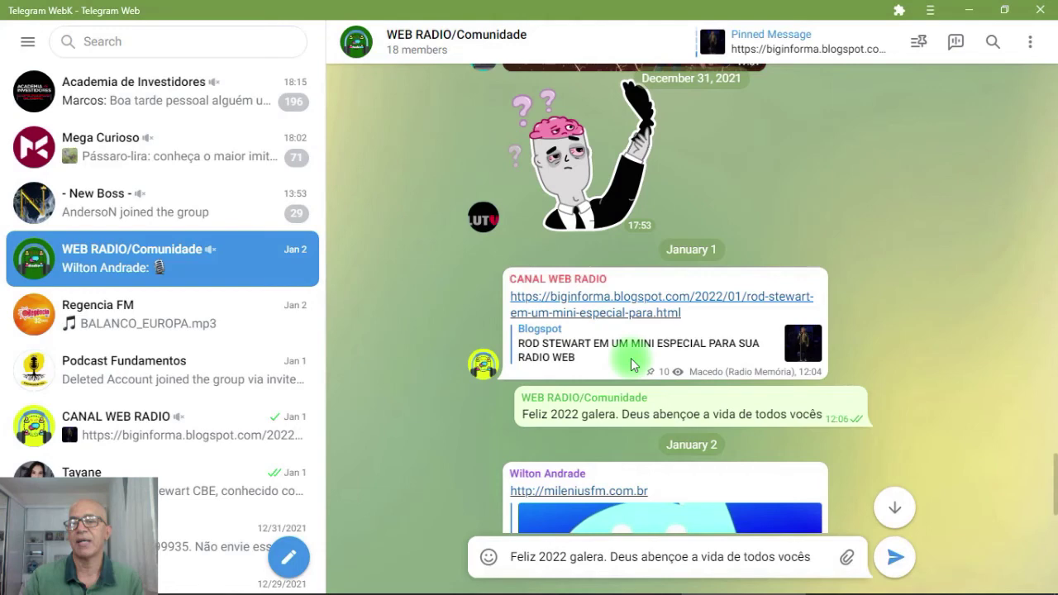
pyautogui.scroll(5, 1051, 422)
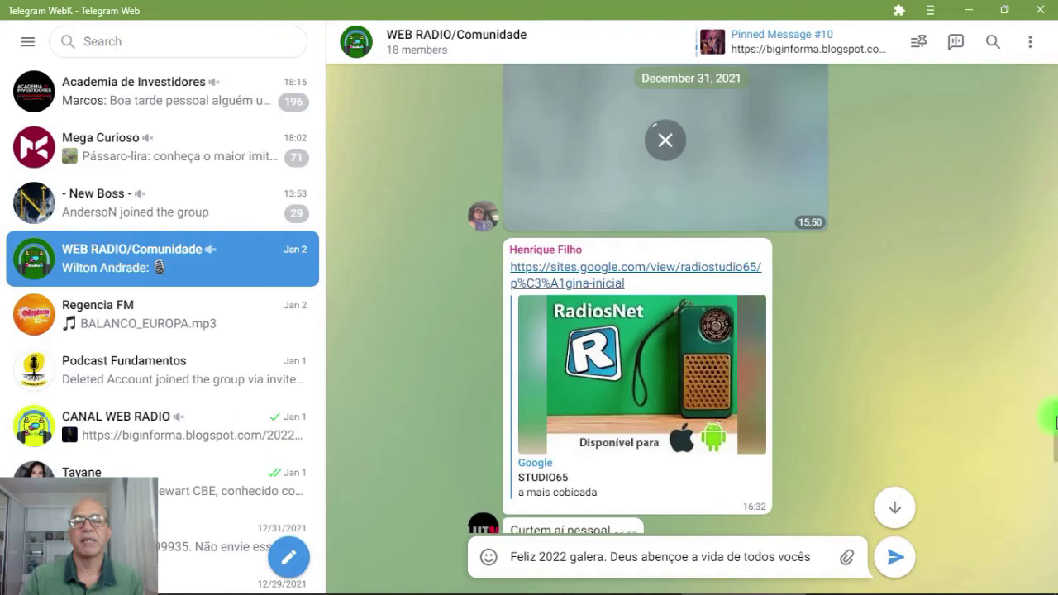
pyautogui.scroll(5, 1055, 422)
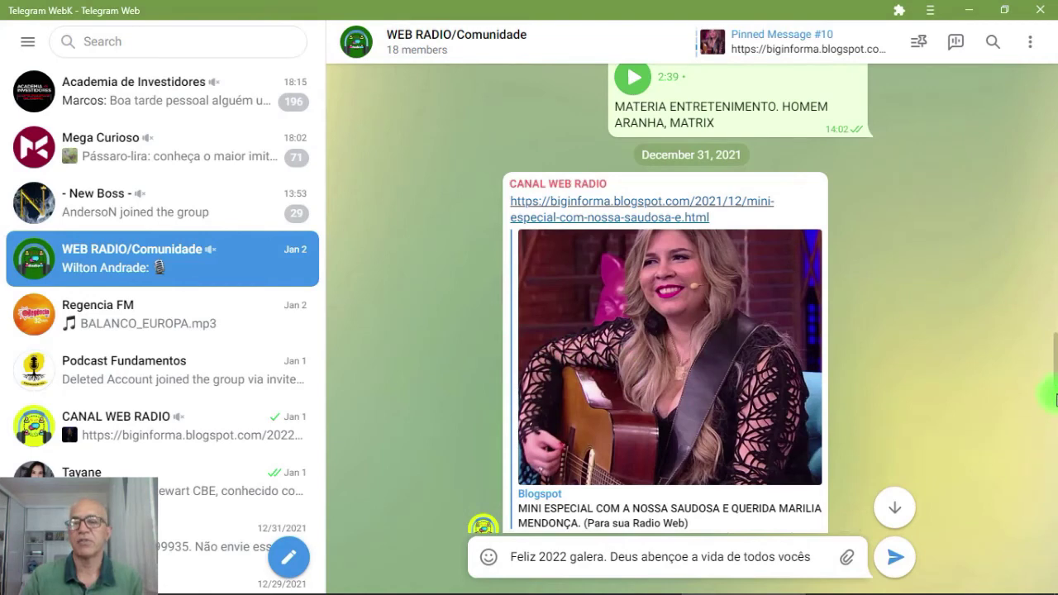
pyautogui.scroll(3, 1053, 376)
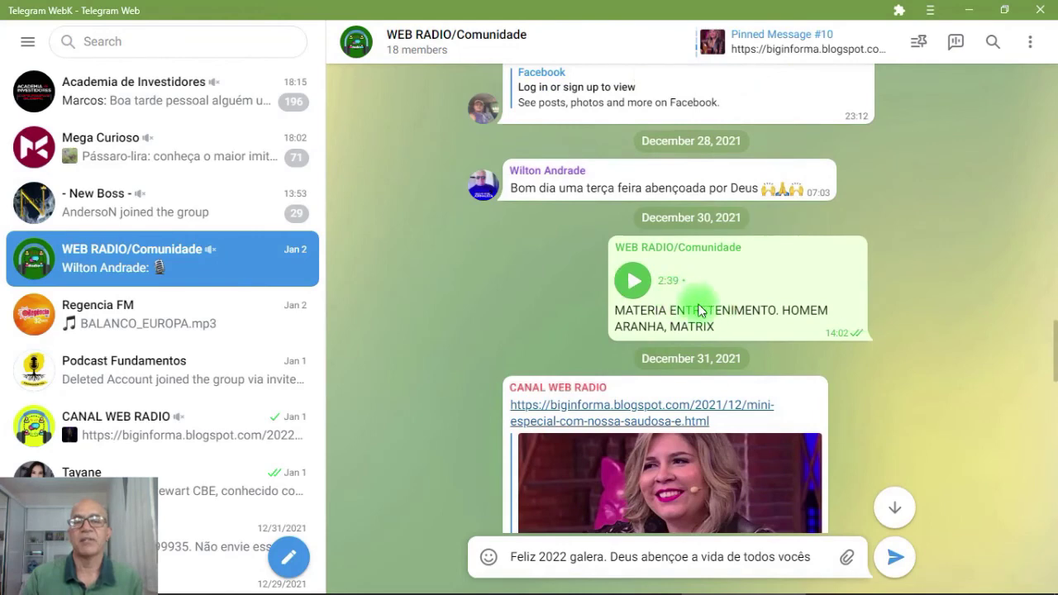
pyautogui.click(636, 283)
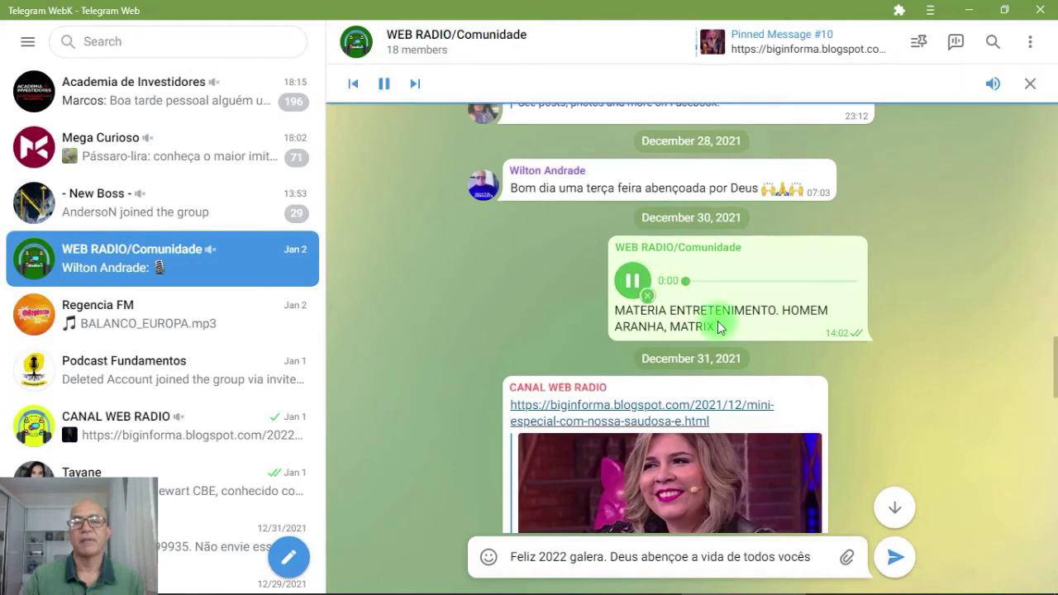
pyautogui.click(632, 281)
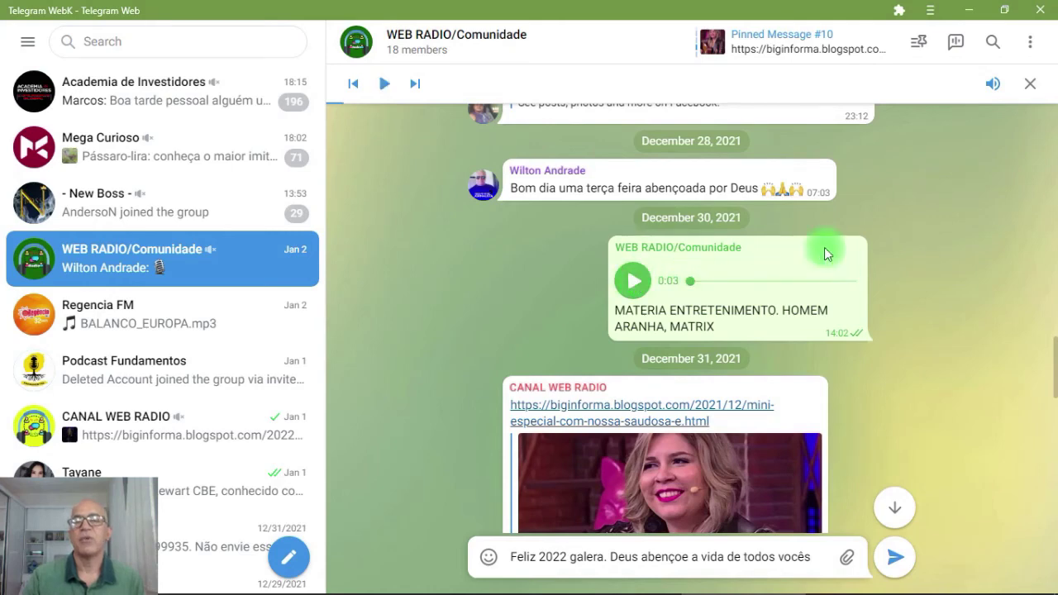
# - Show the available actions for the "MATERIA ENTRETENIMENTO. HOMEM ARANHA, MATRIX" audio message
pyautogui.rightClick(789, 271)
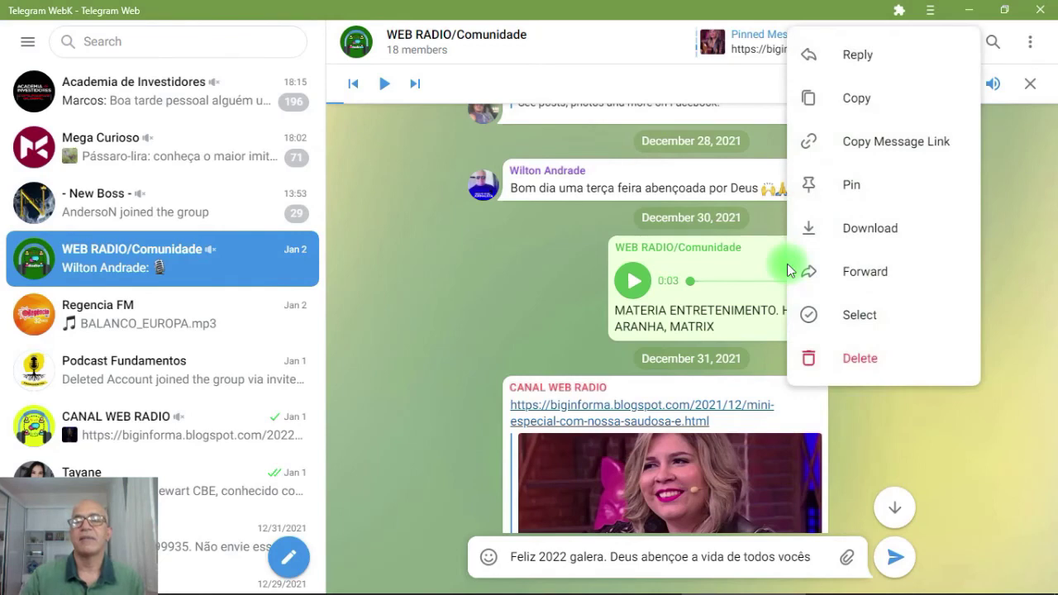